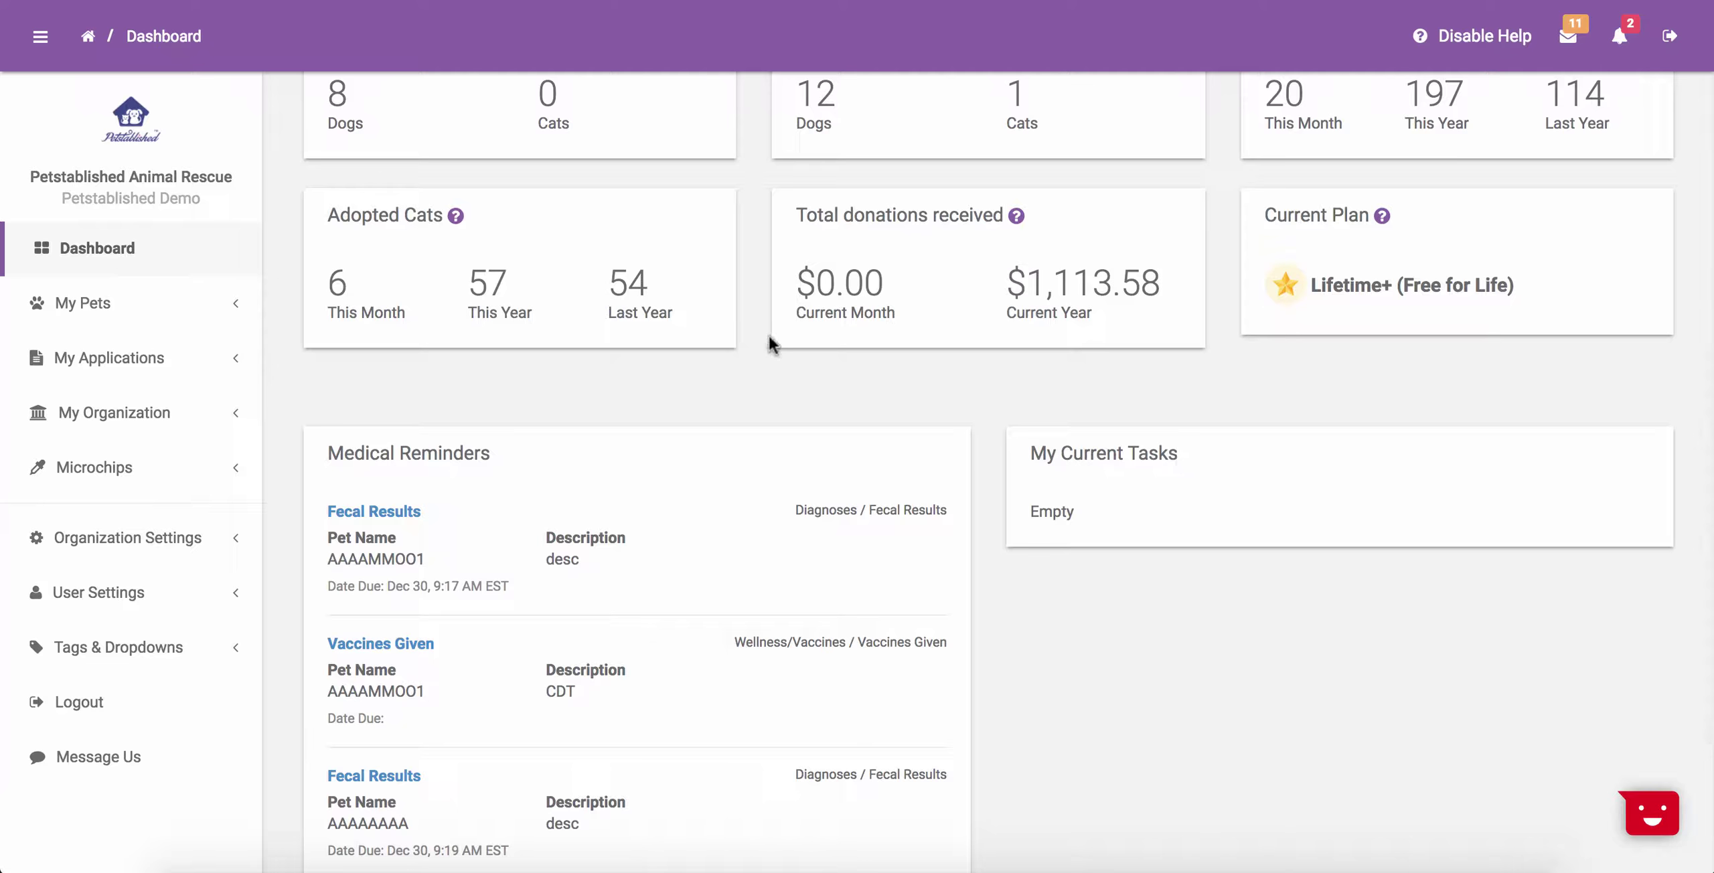
Open the organization's task list and look over its available search filters.
scroll(352, 358, up, 7)
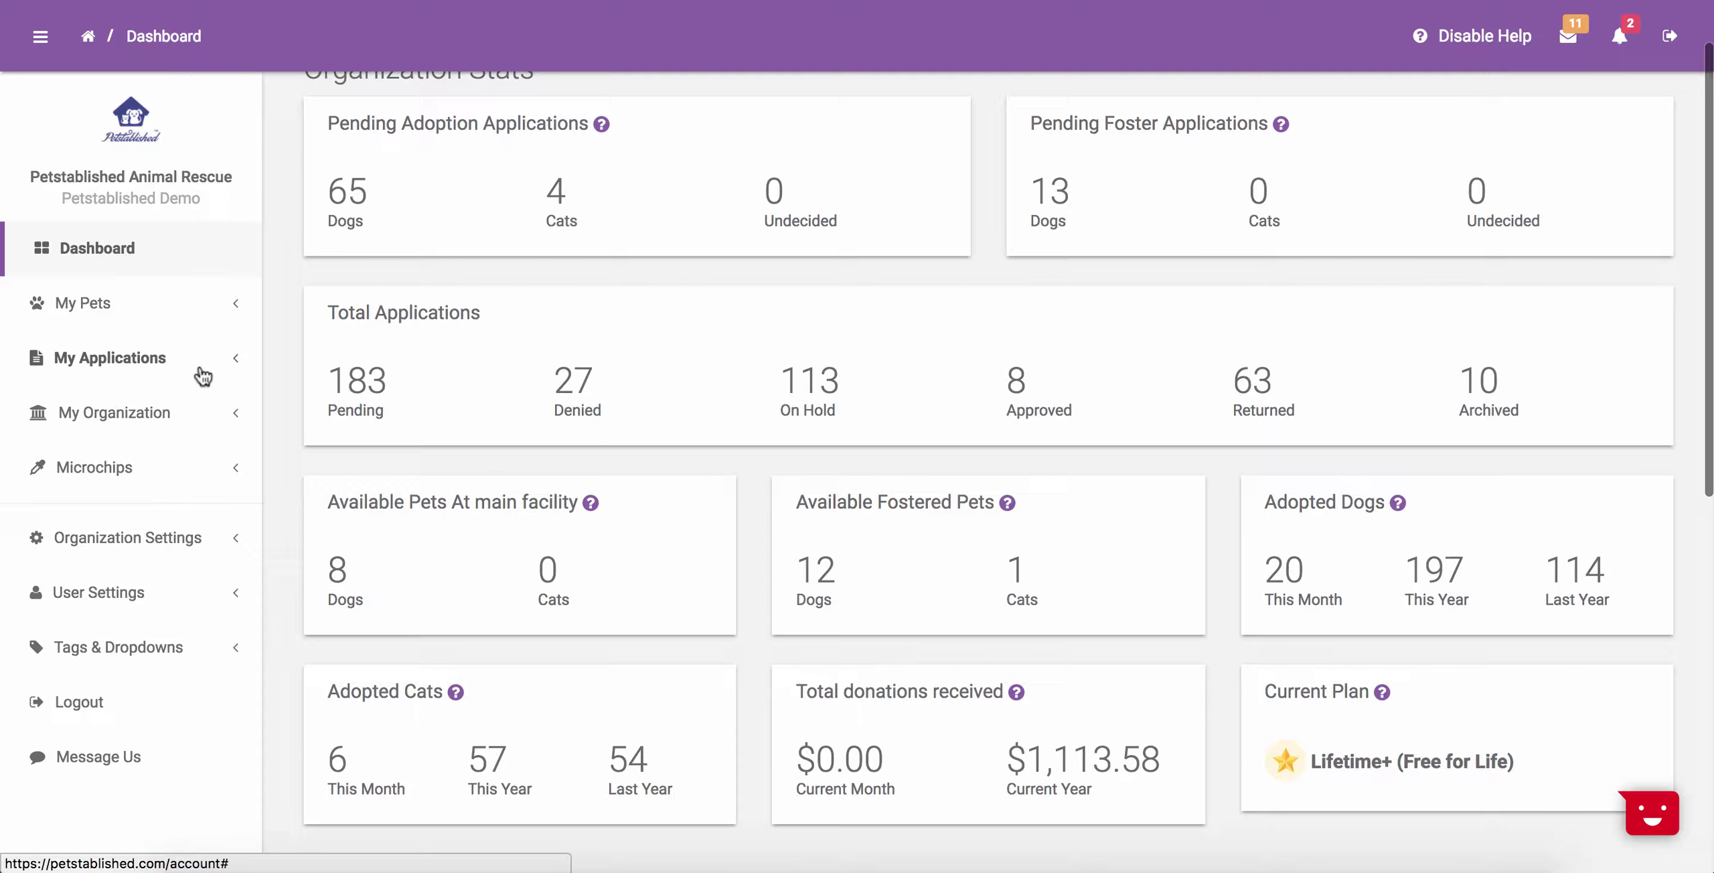
click(137, 415)
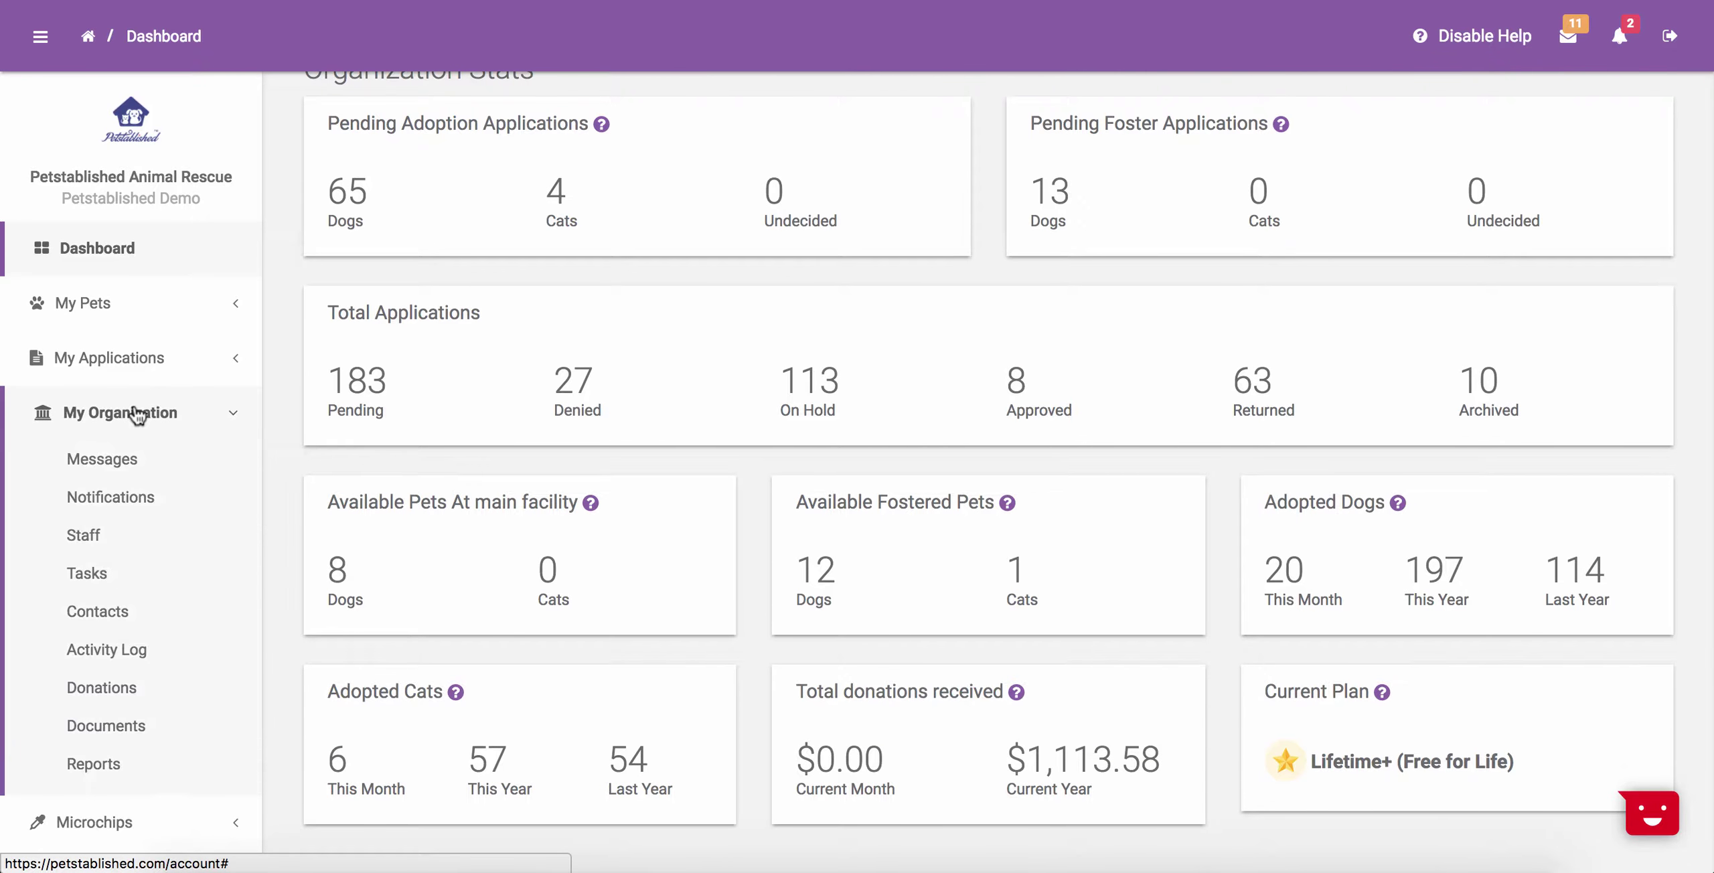
click(104, 577)
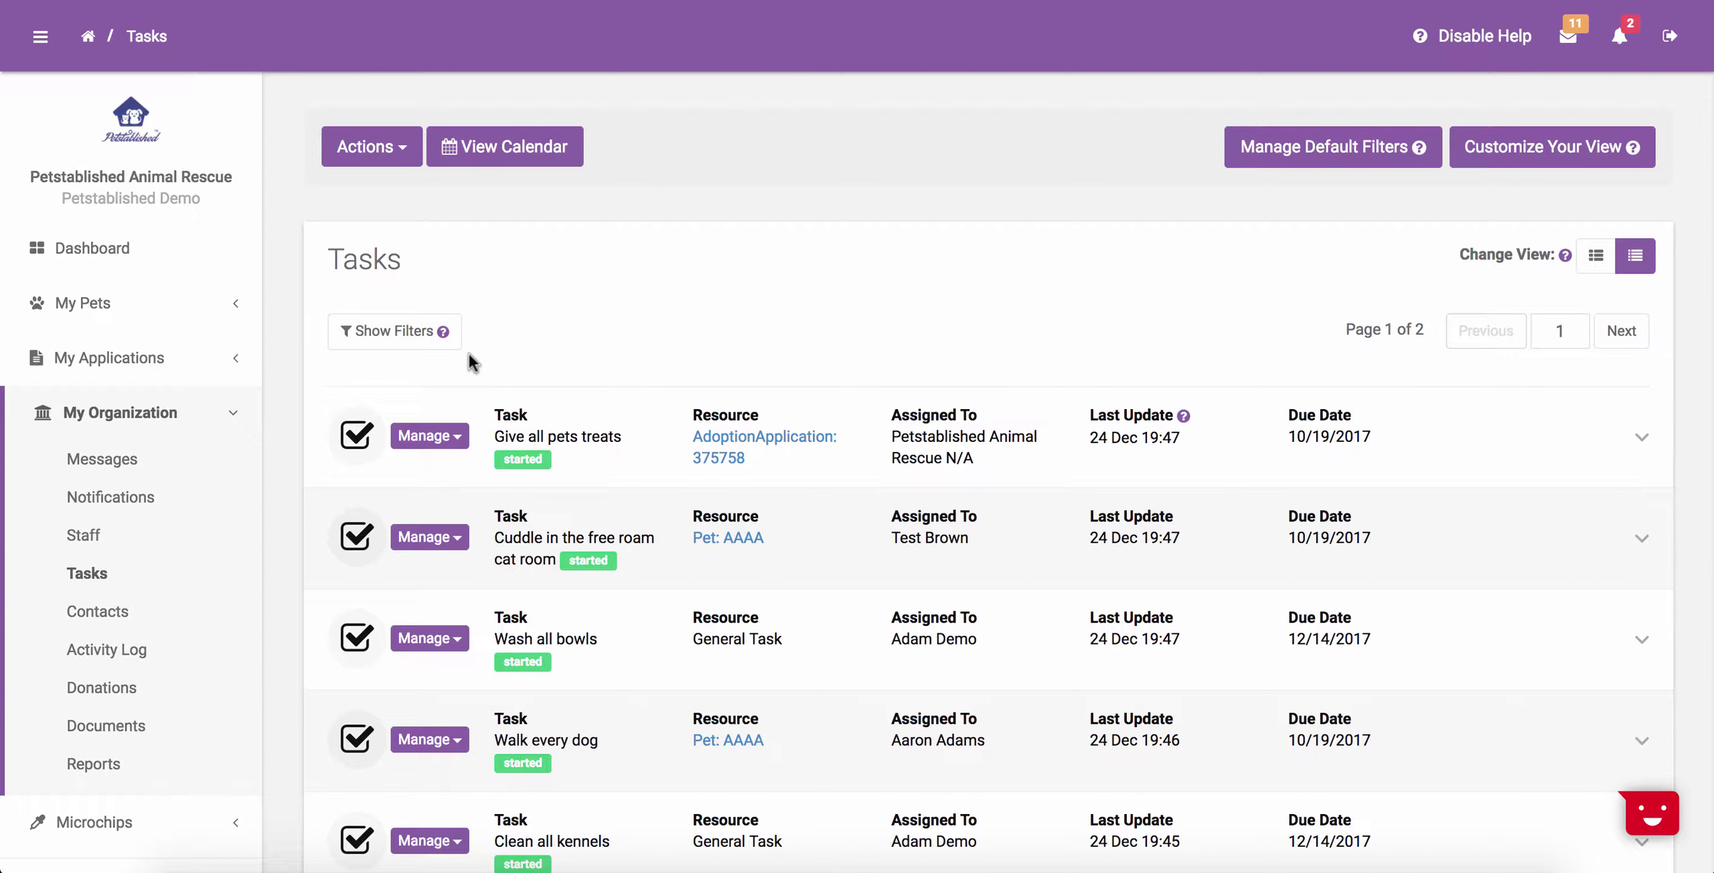
click(454, 332)
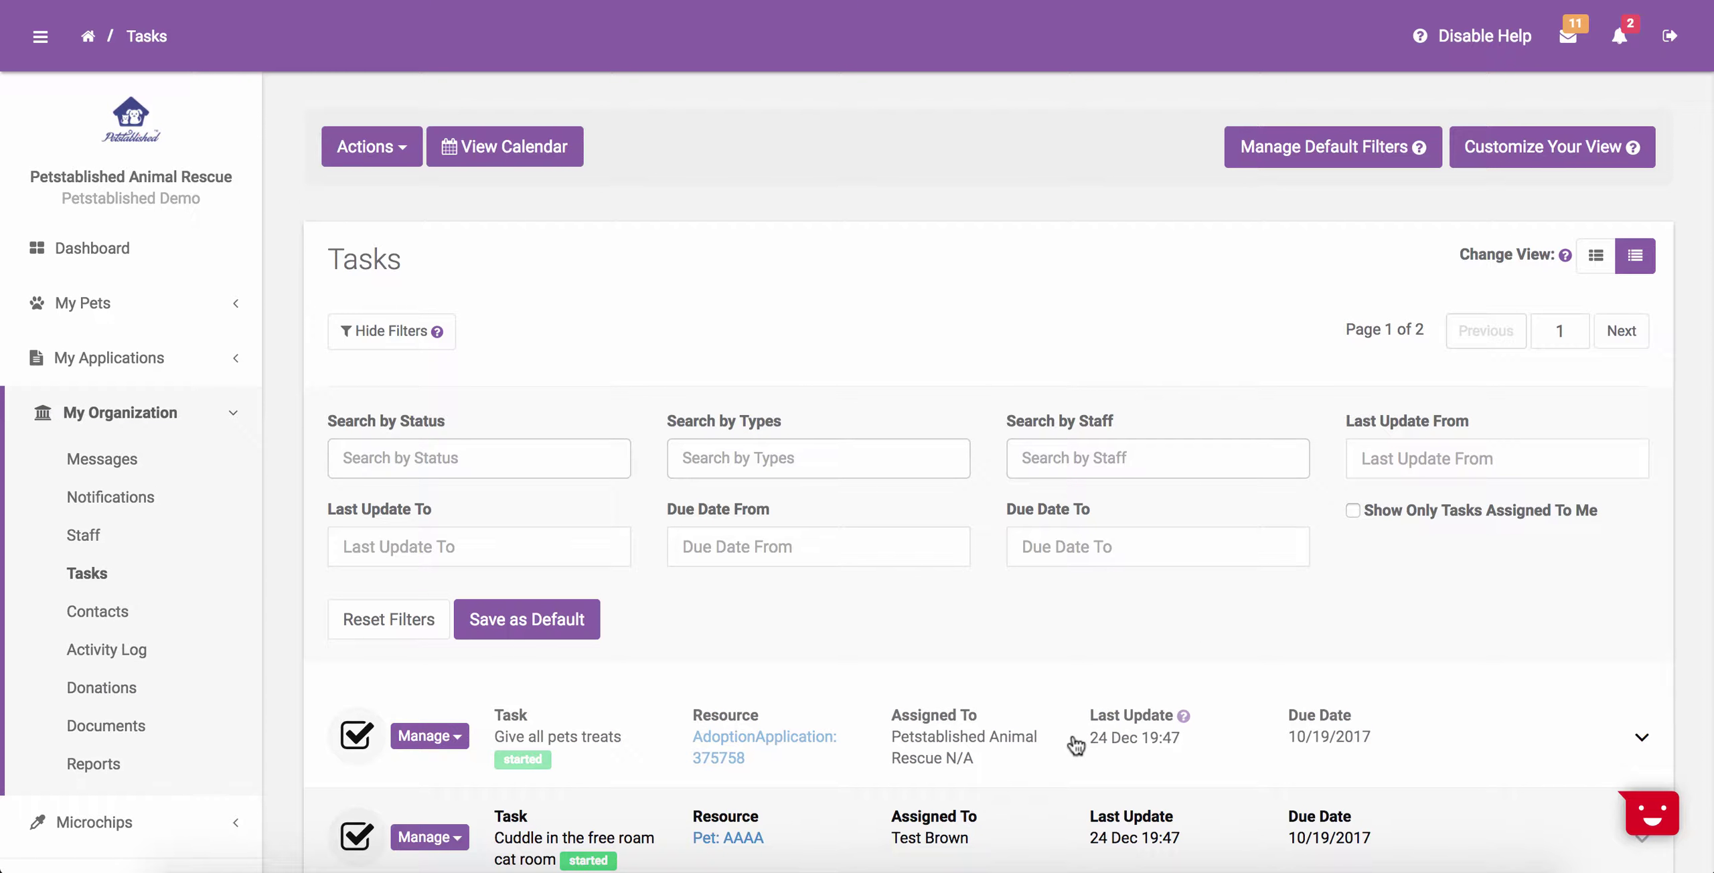
click(391, 331)
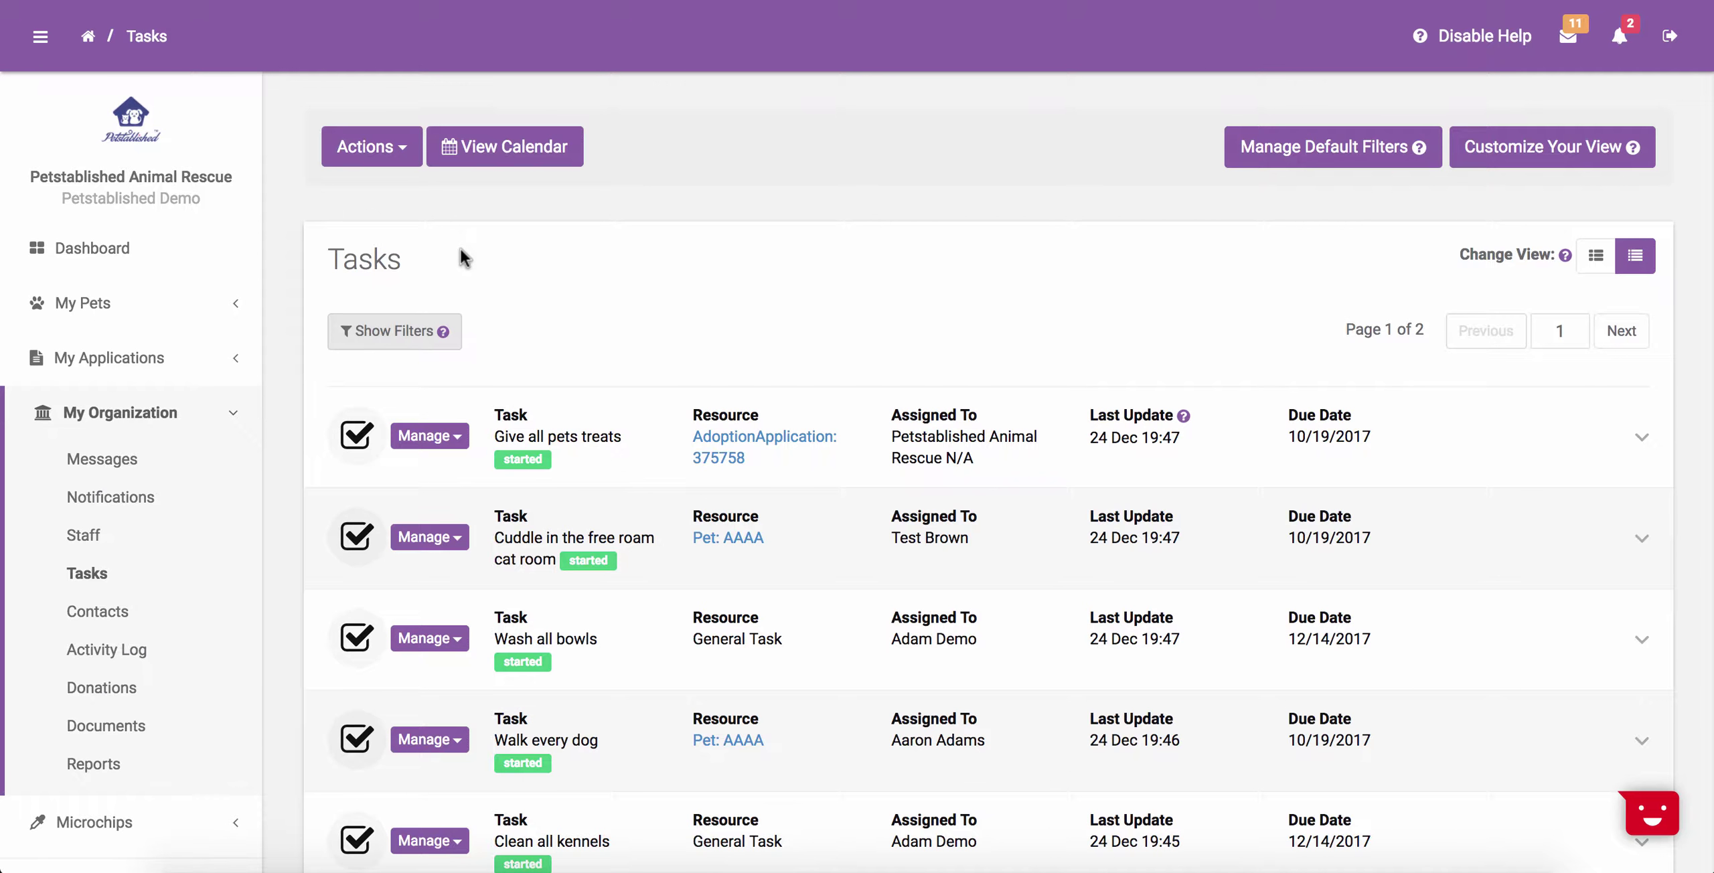
Create a task for the pet Ace, assigned to a staff member, due 12/18/2017: "Meet and greet has been scheduled for 4:30 PM with potential adopter.".
click(374, 149)
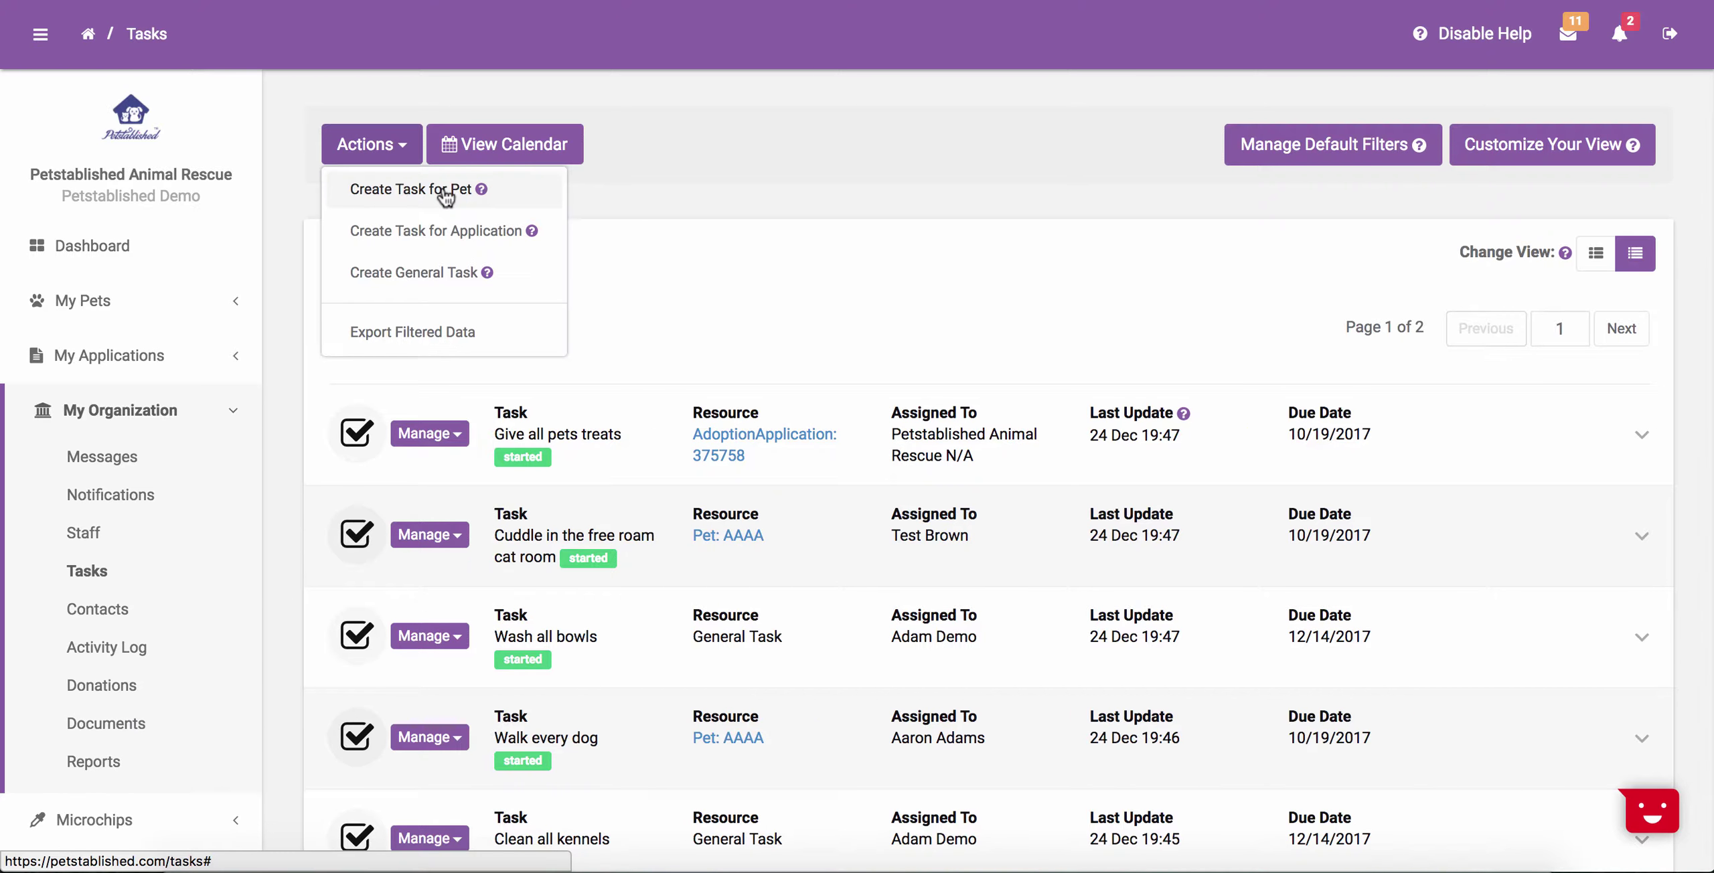
click(444, 191)
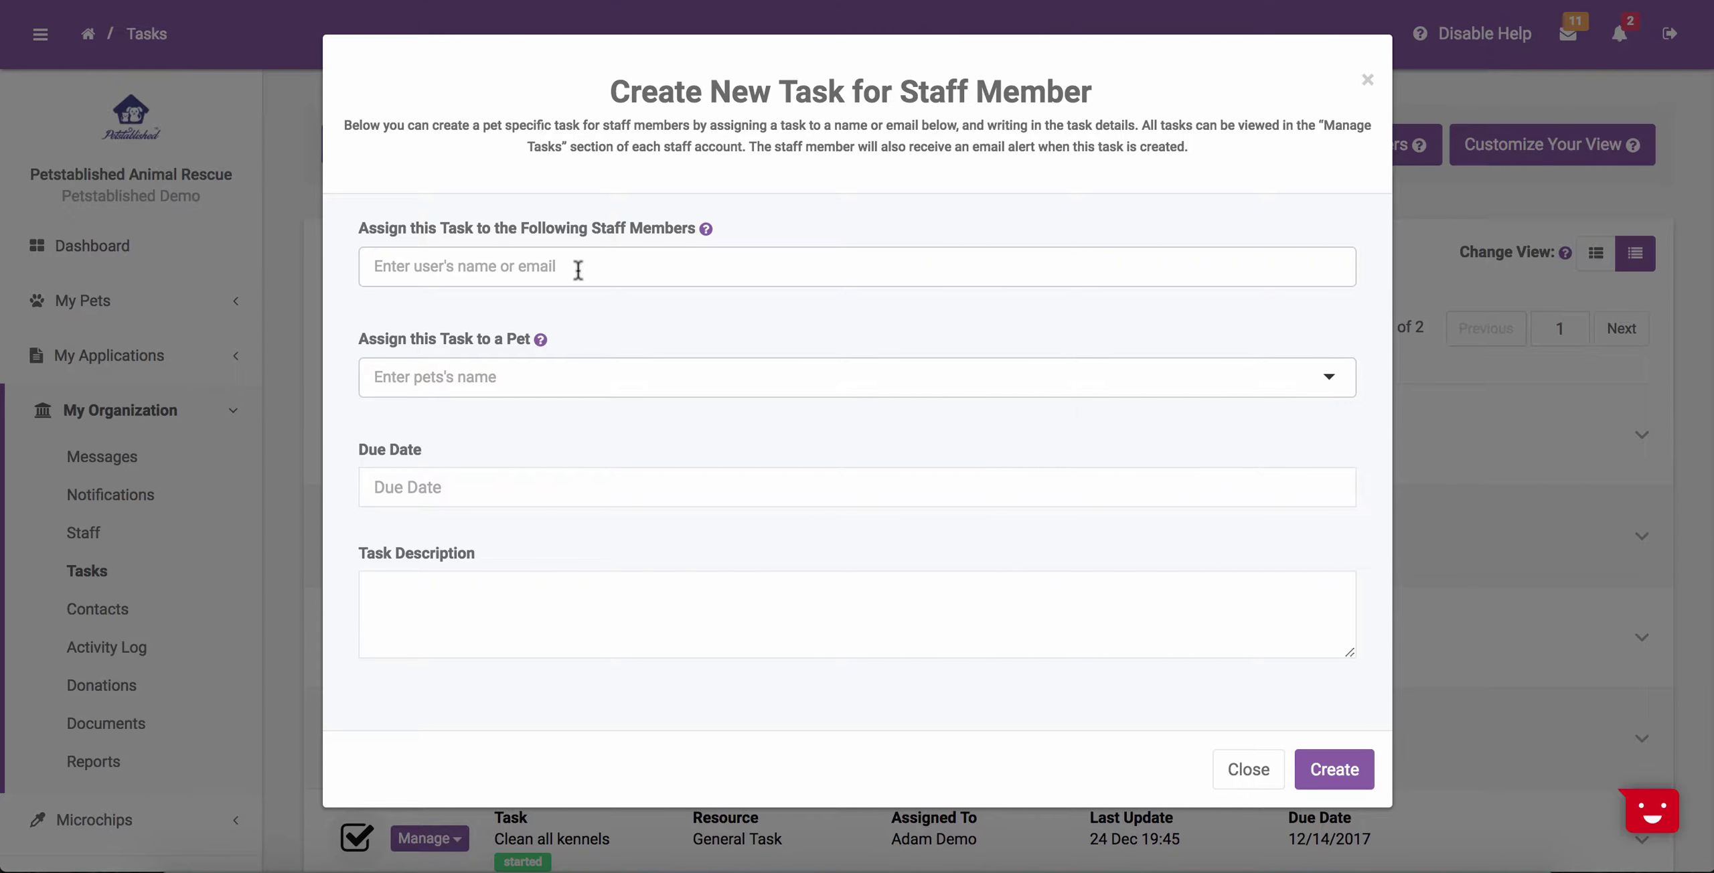
click(555, 388)
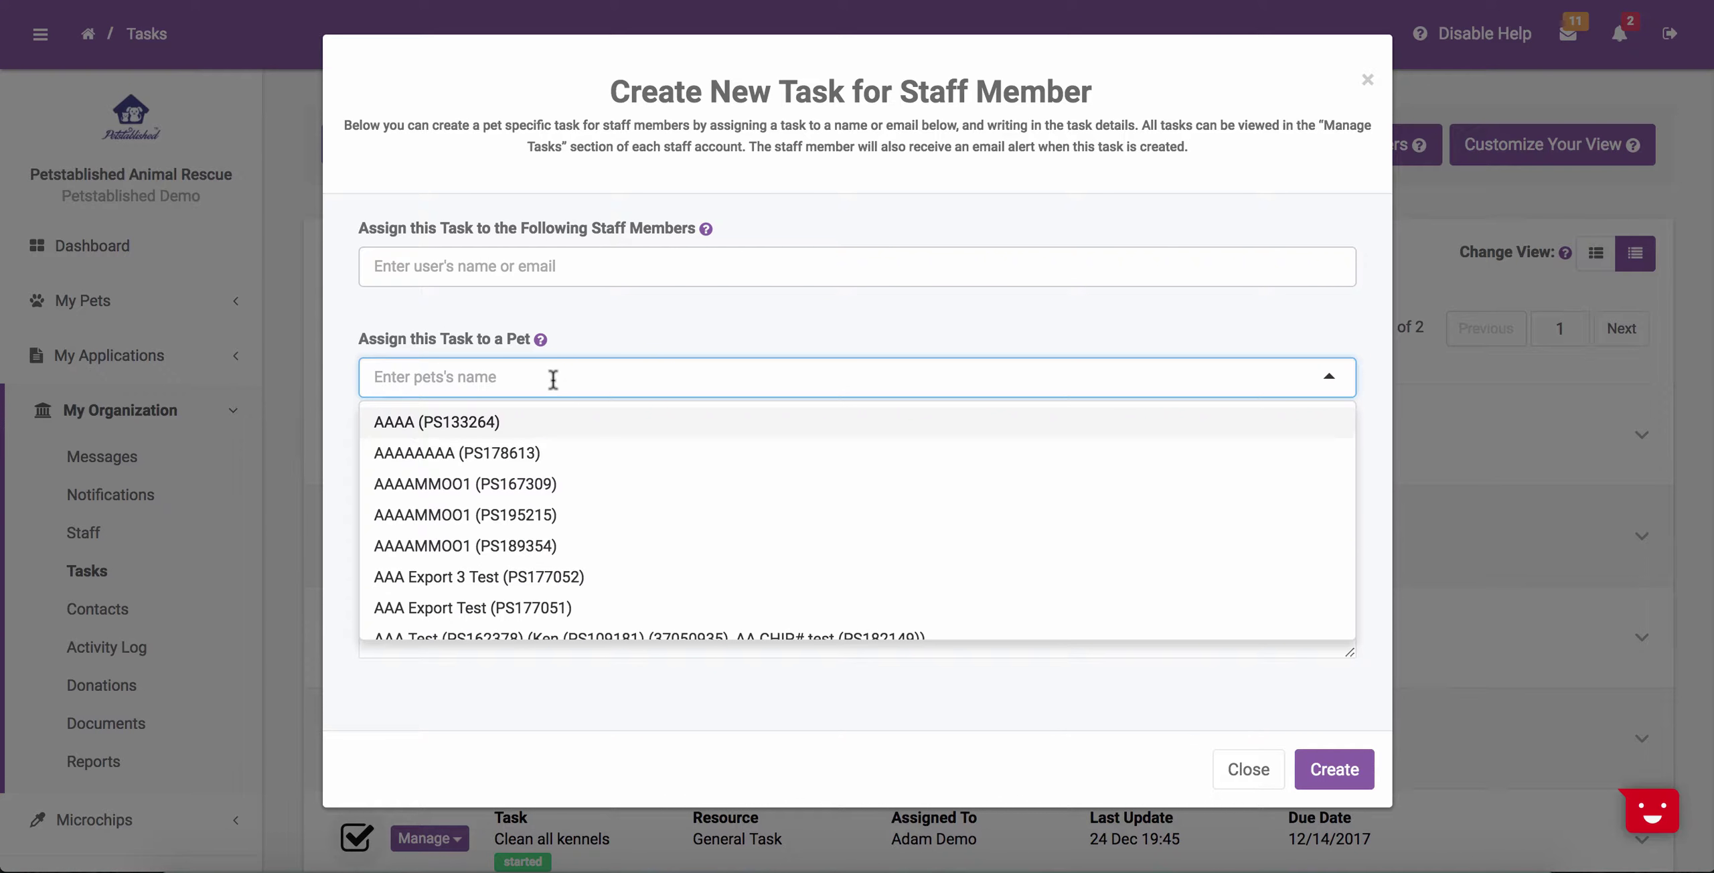
click(568, 681)
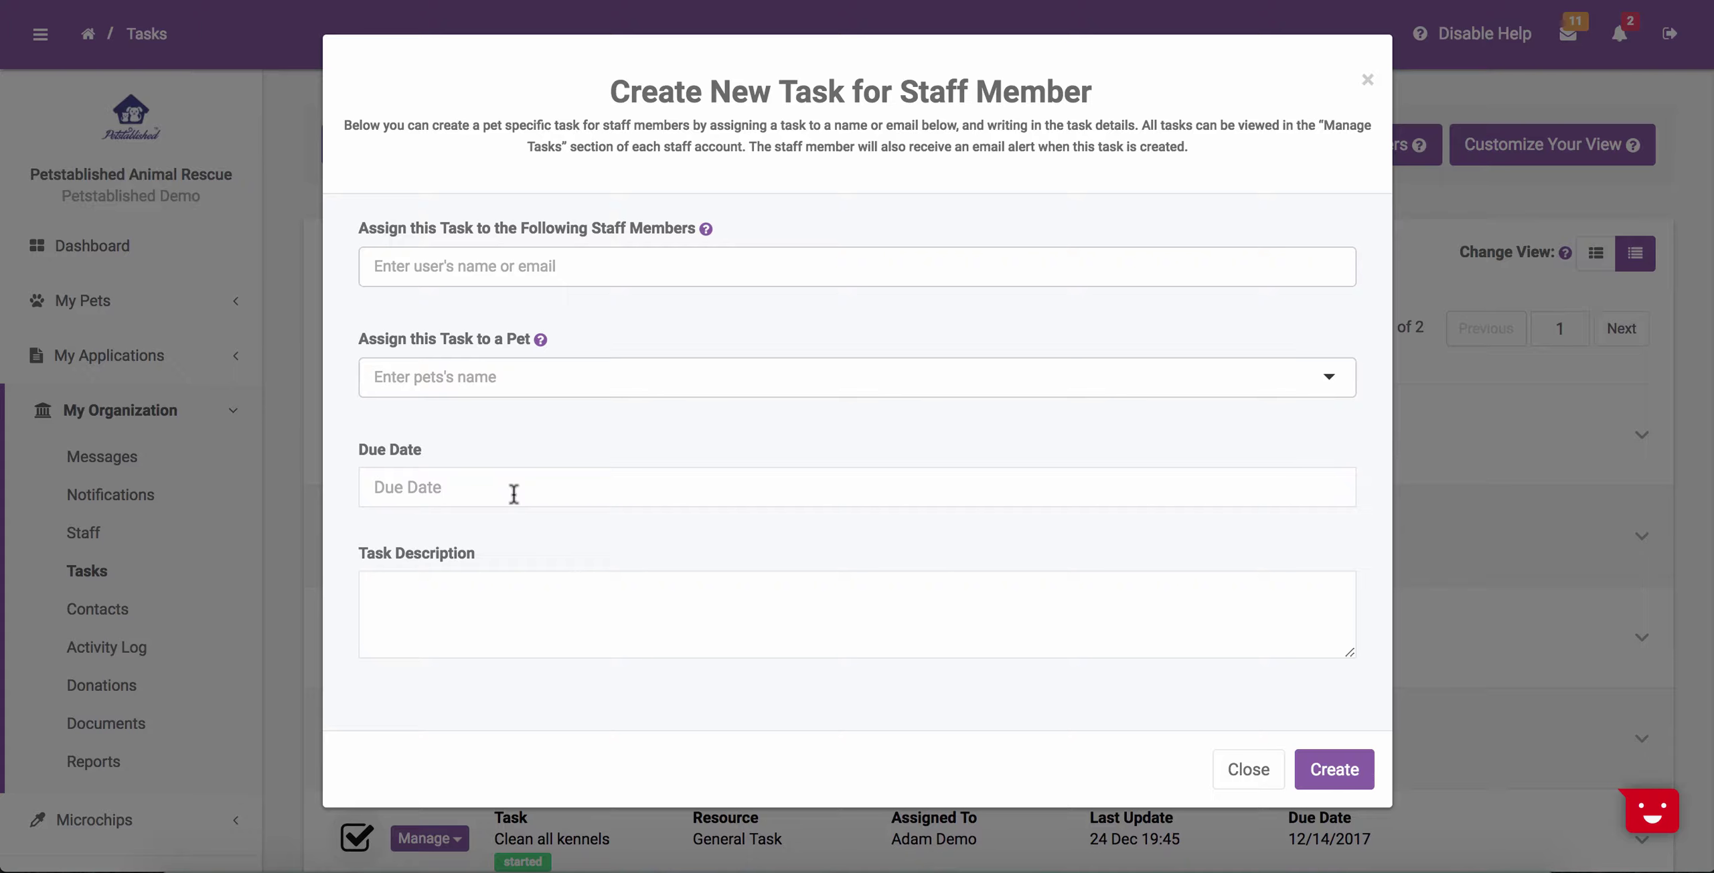
click(458, 647)
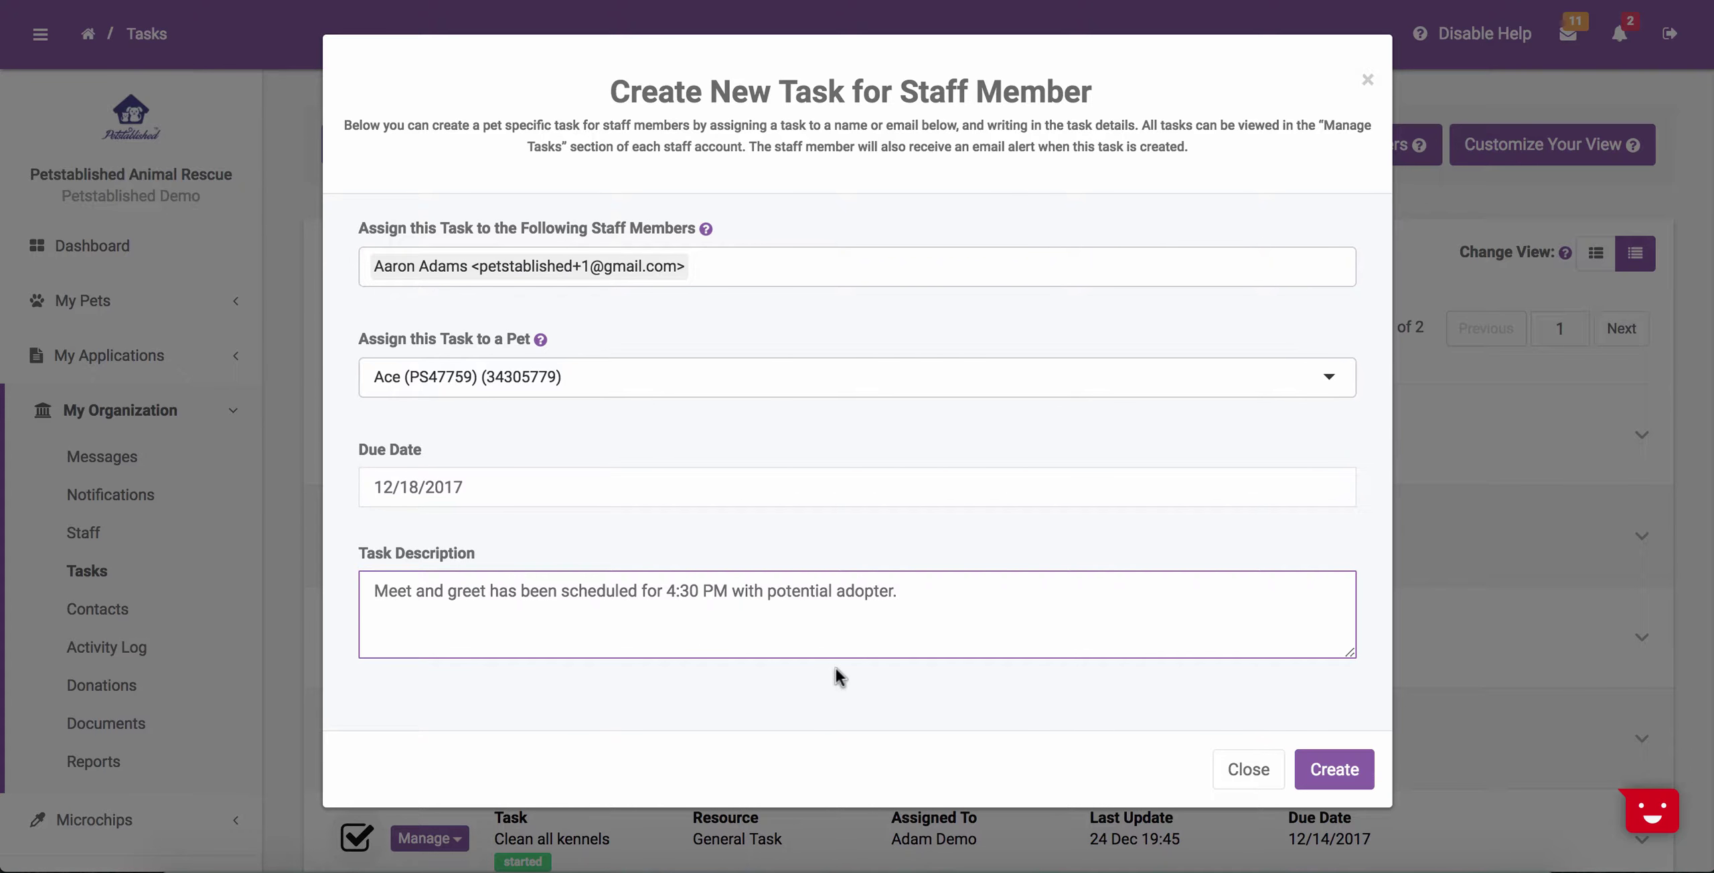
click(900, 696)
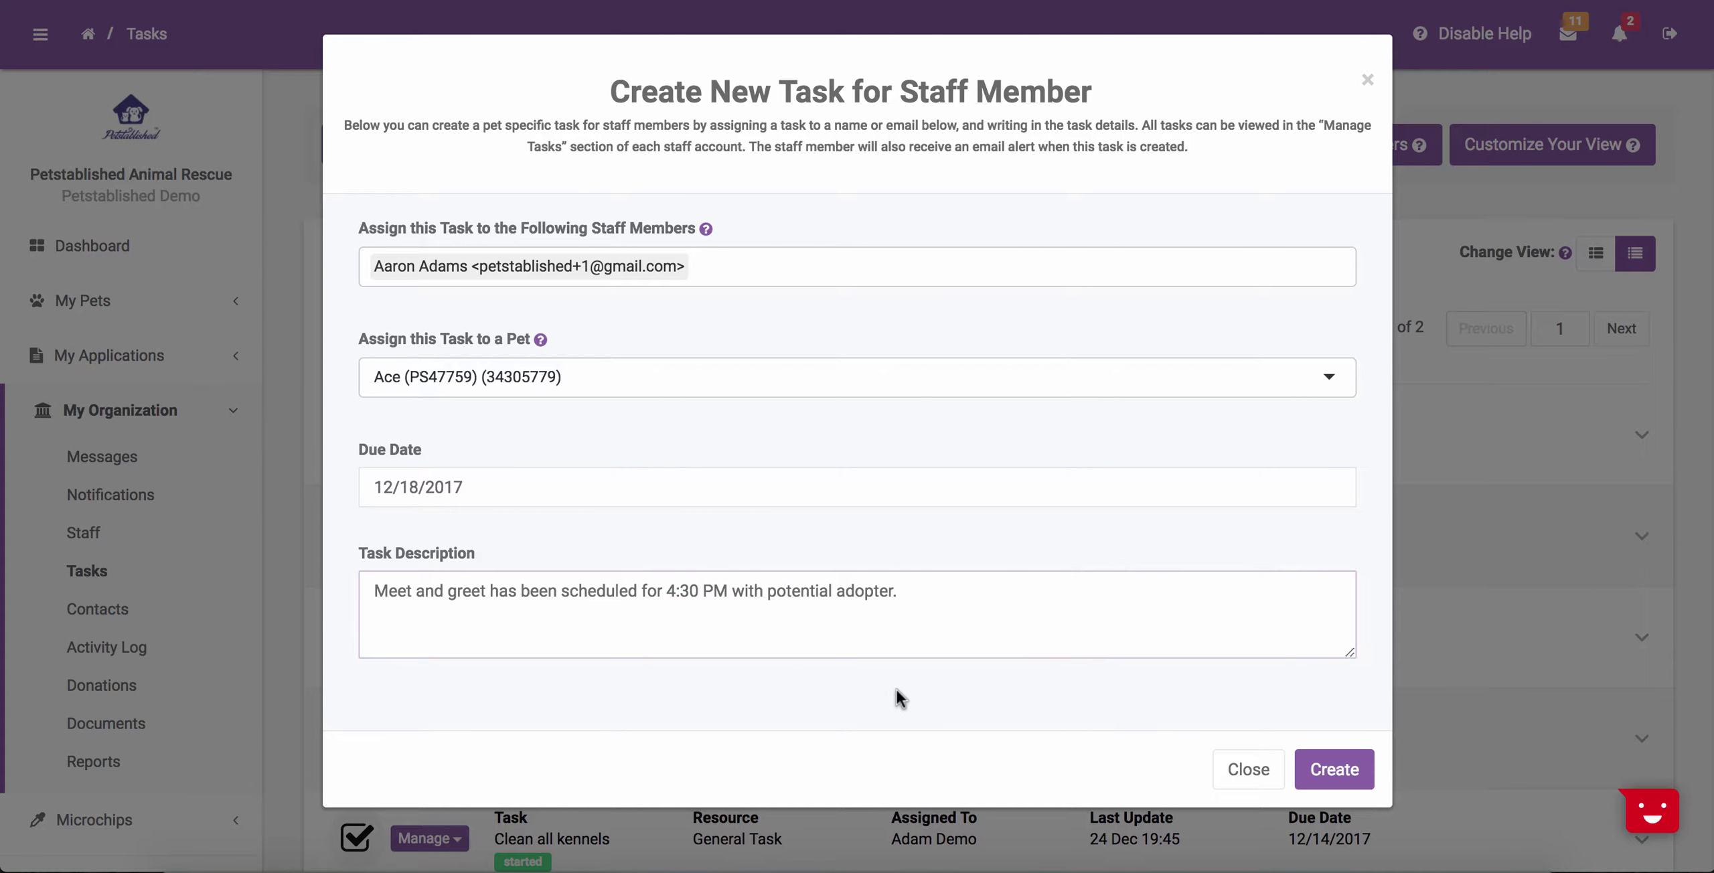
click(1329, 777)
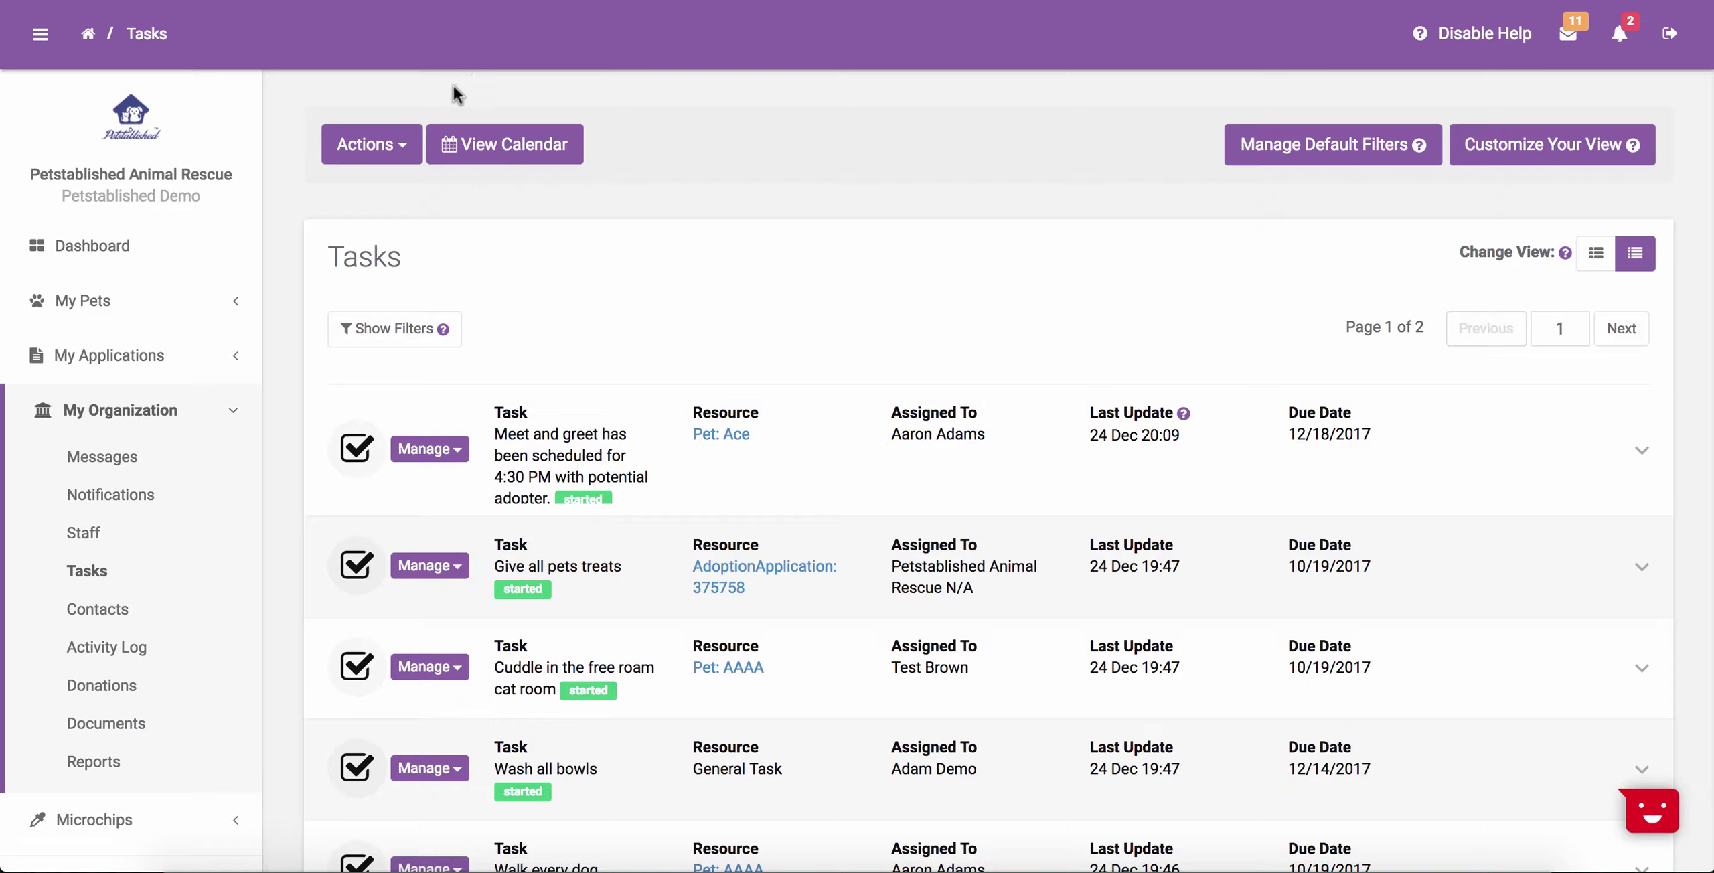
View the forms for creating an application task and a general task without submitting either one.
click(364, 145)
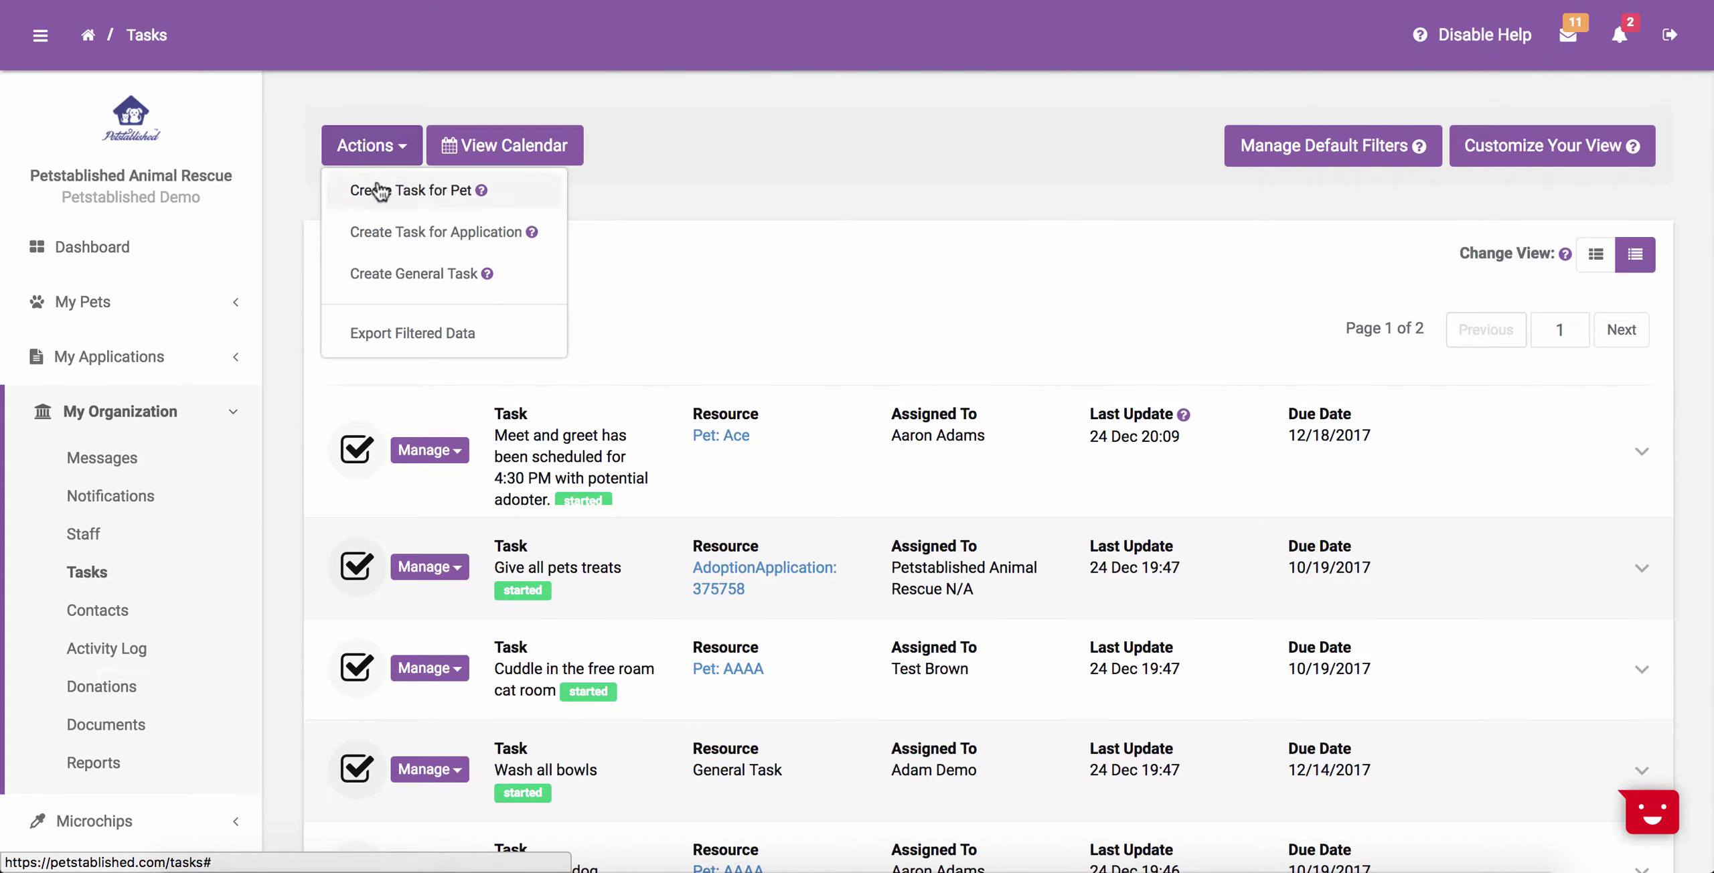
click(391, 233)
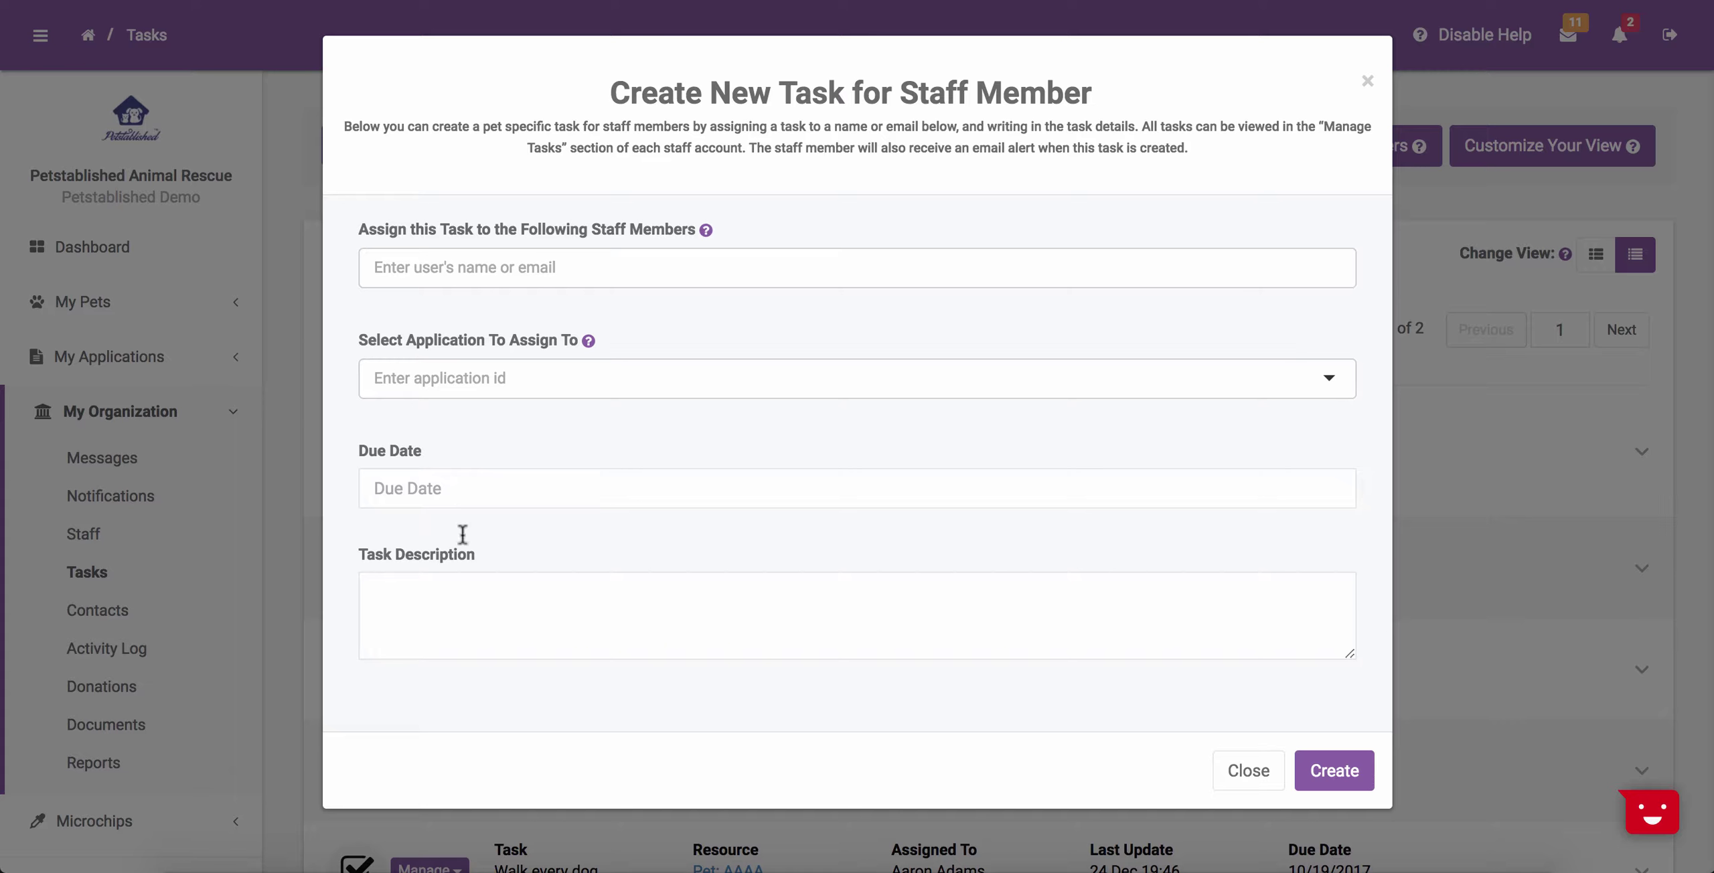
click(469, 639)
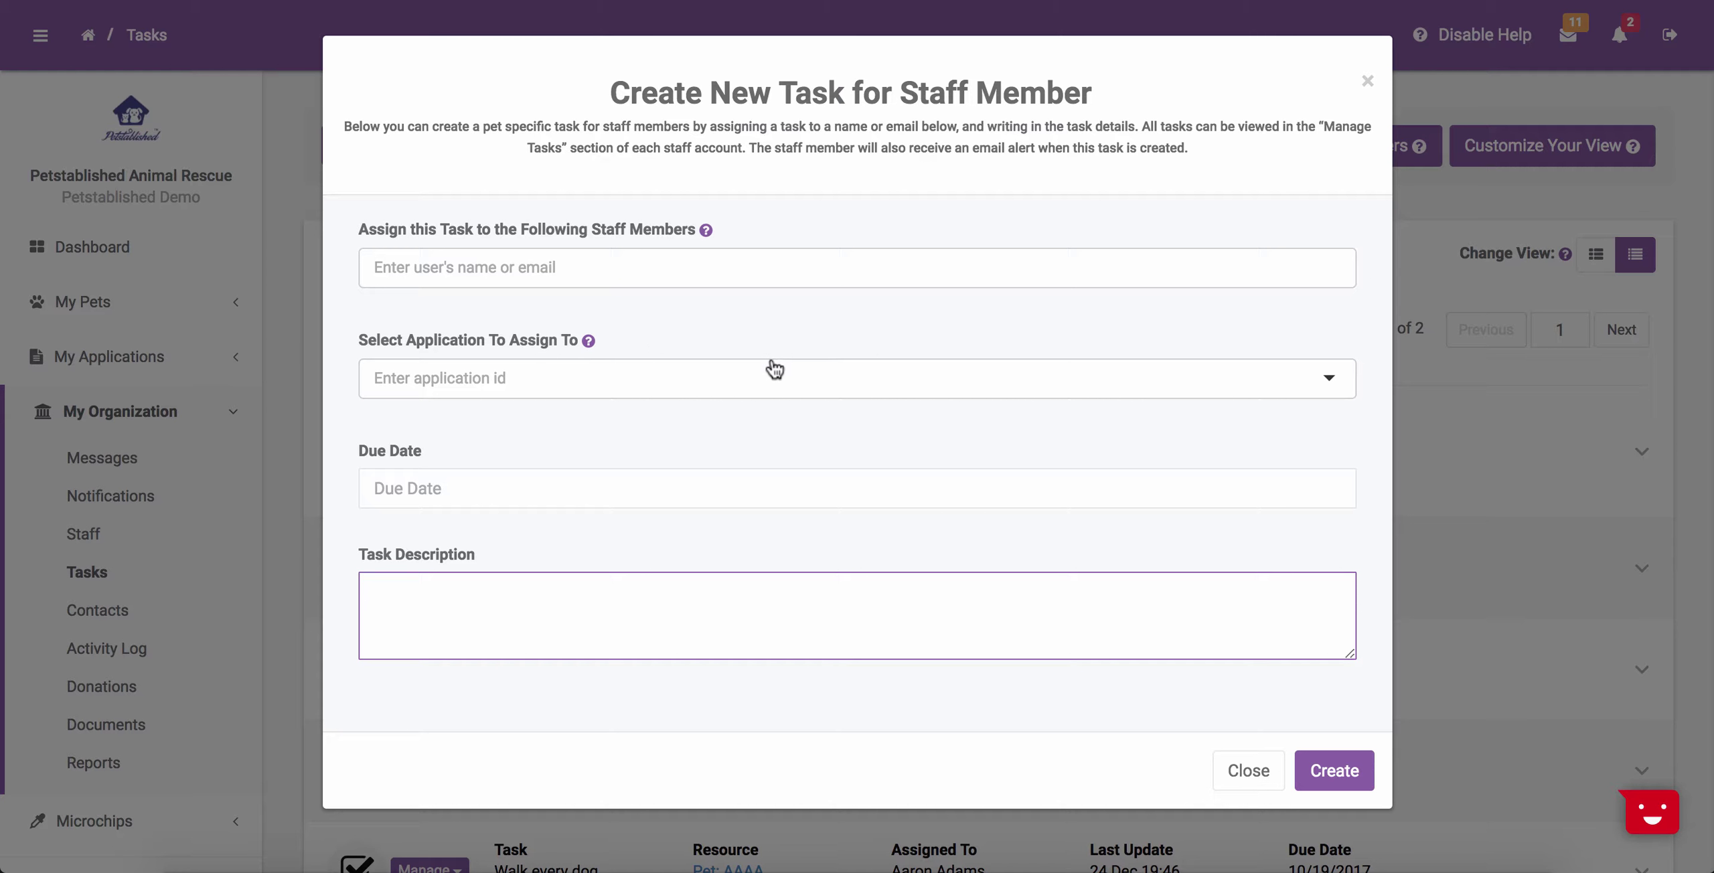
key(Escape)
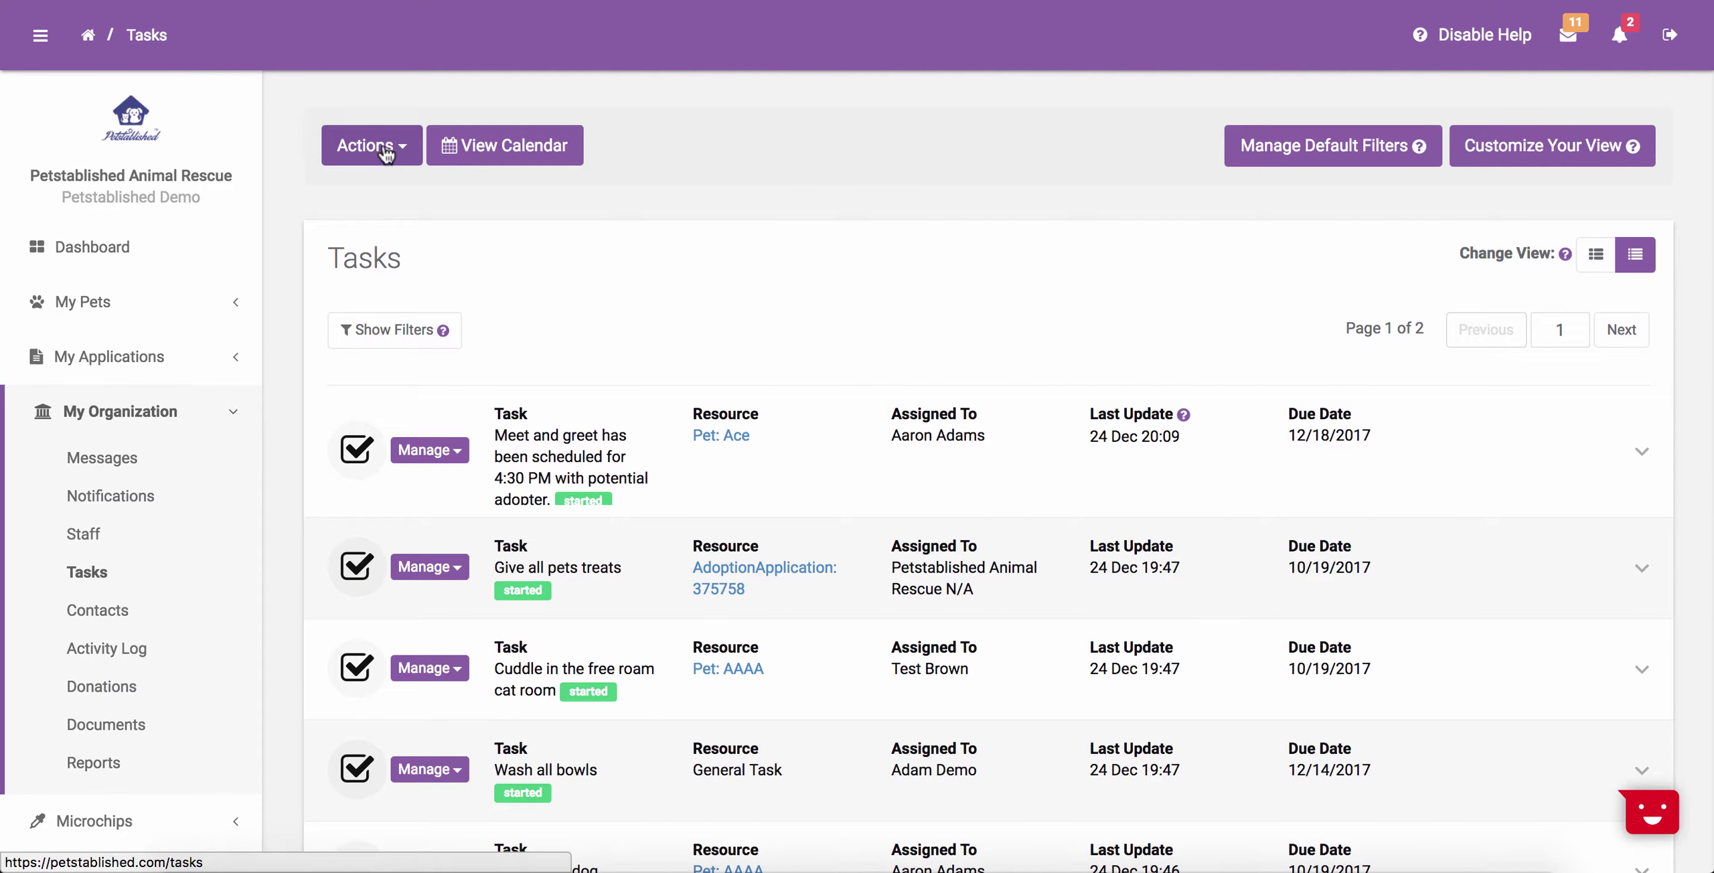
click(385, 152)
click(405, 270)
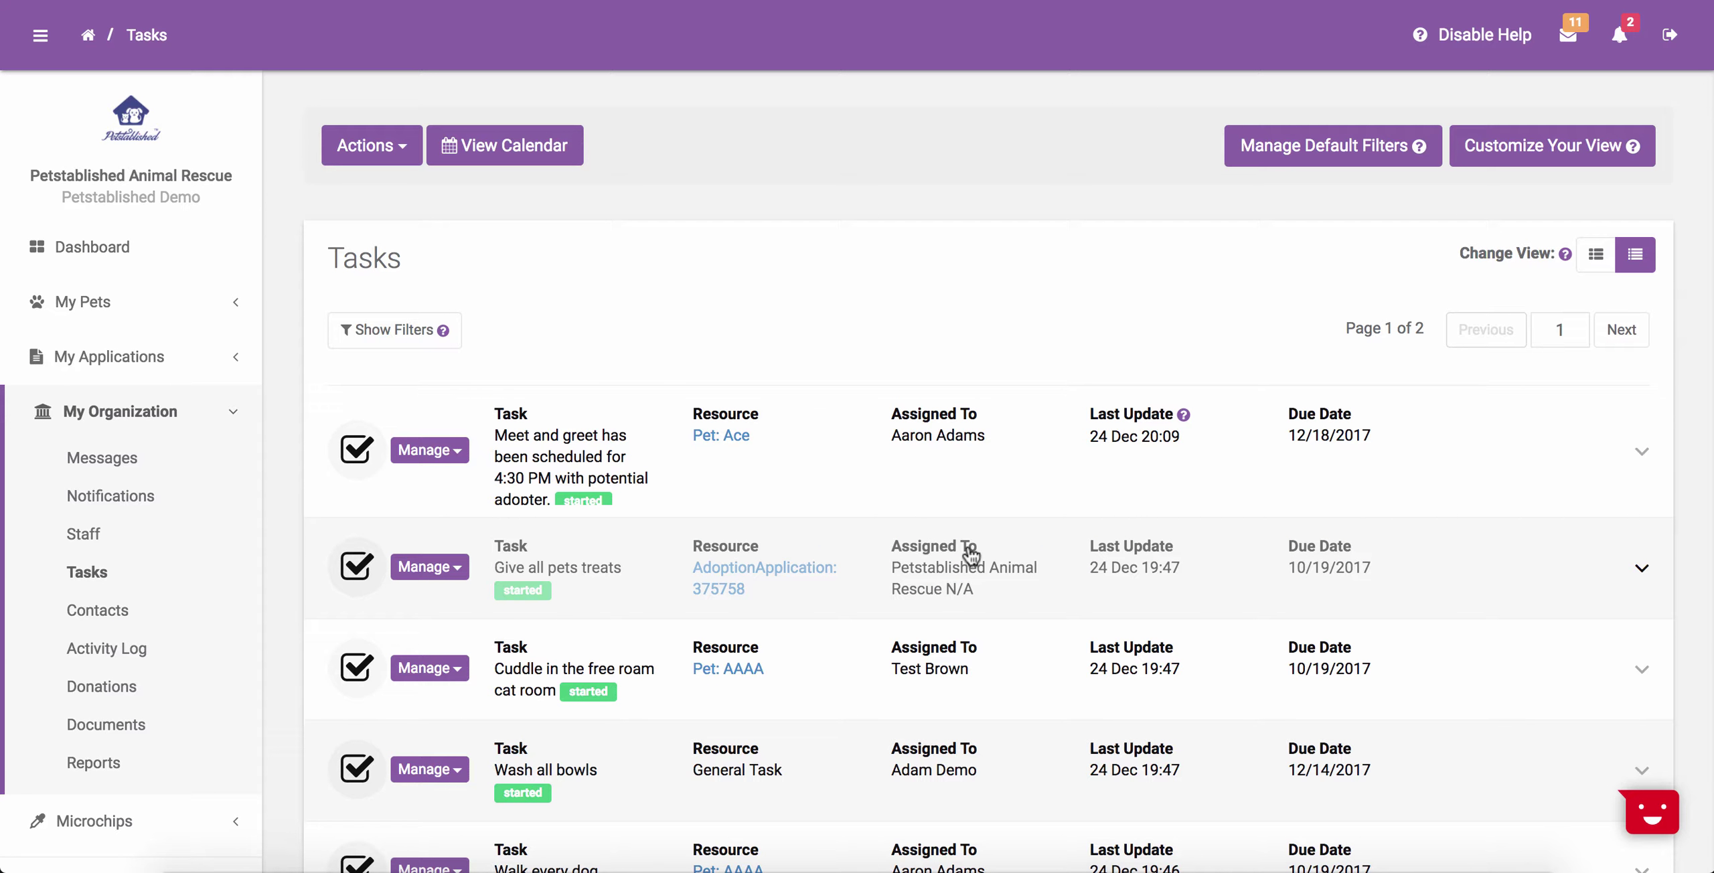
View the December 2017 tasks calendar and return to the task list.
click(544, 160)
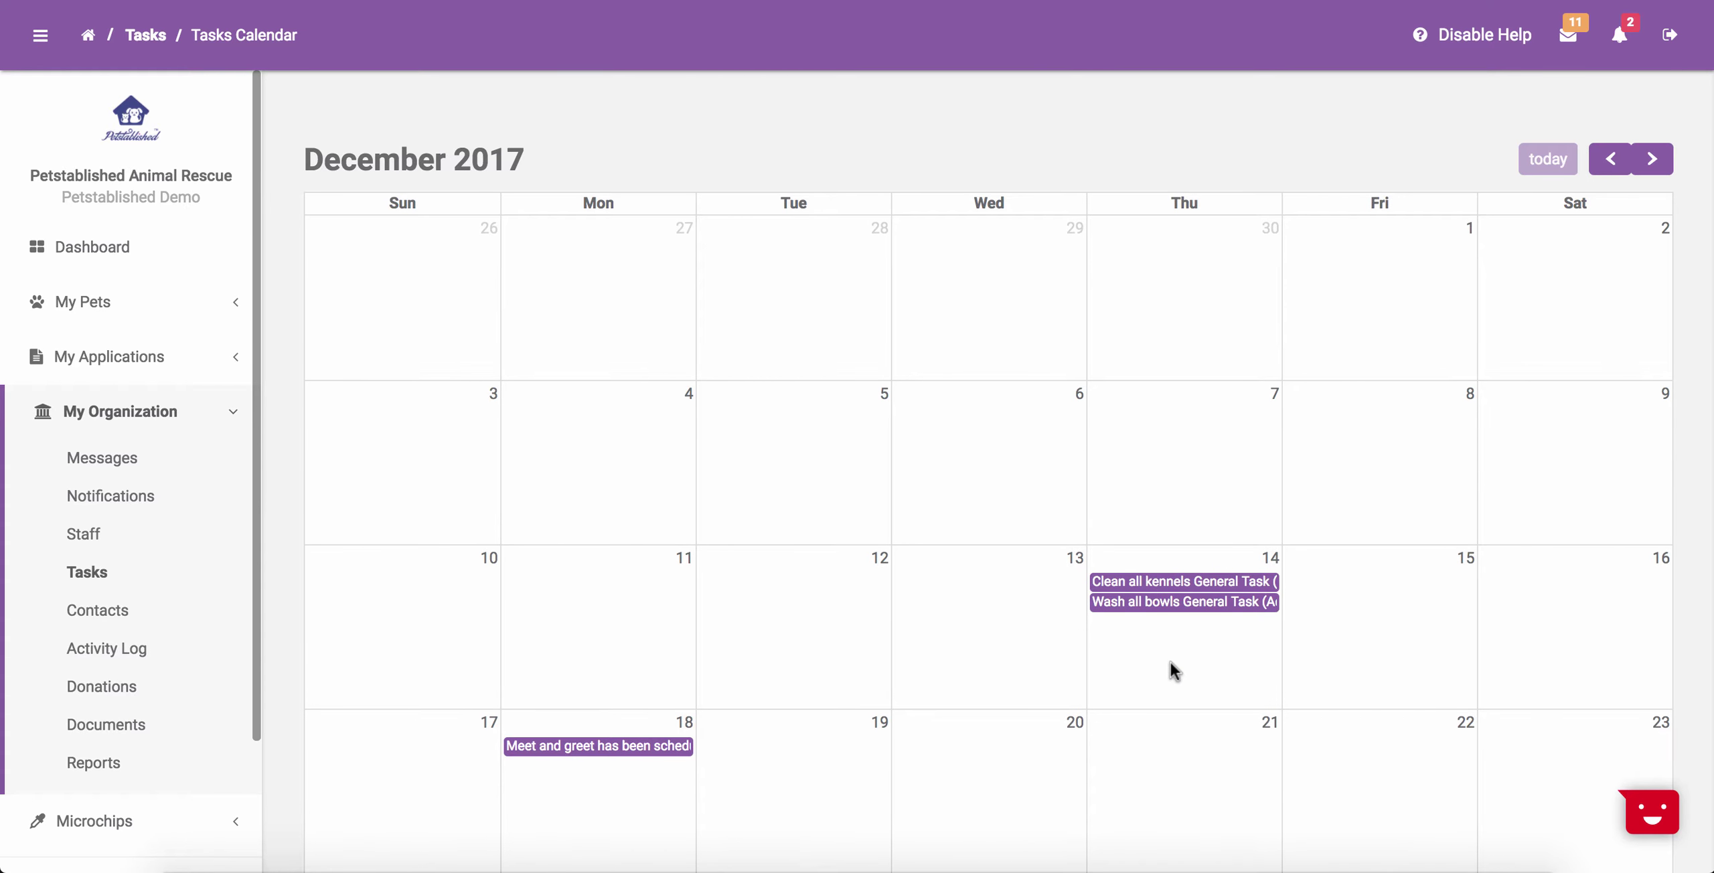
scroll(1171, 660, down, 3)
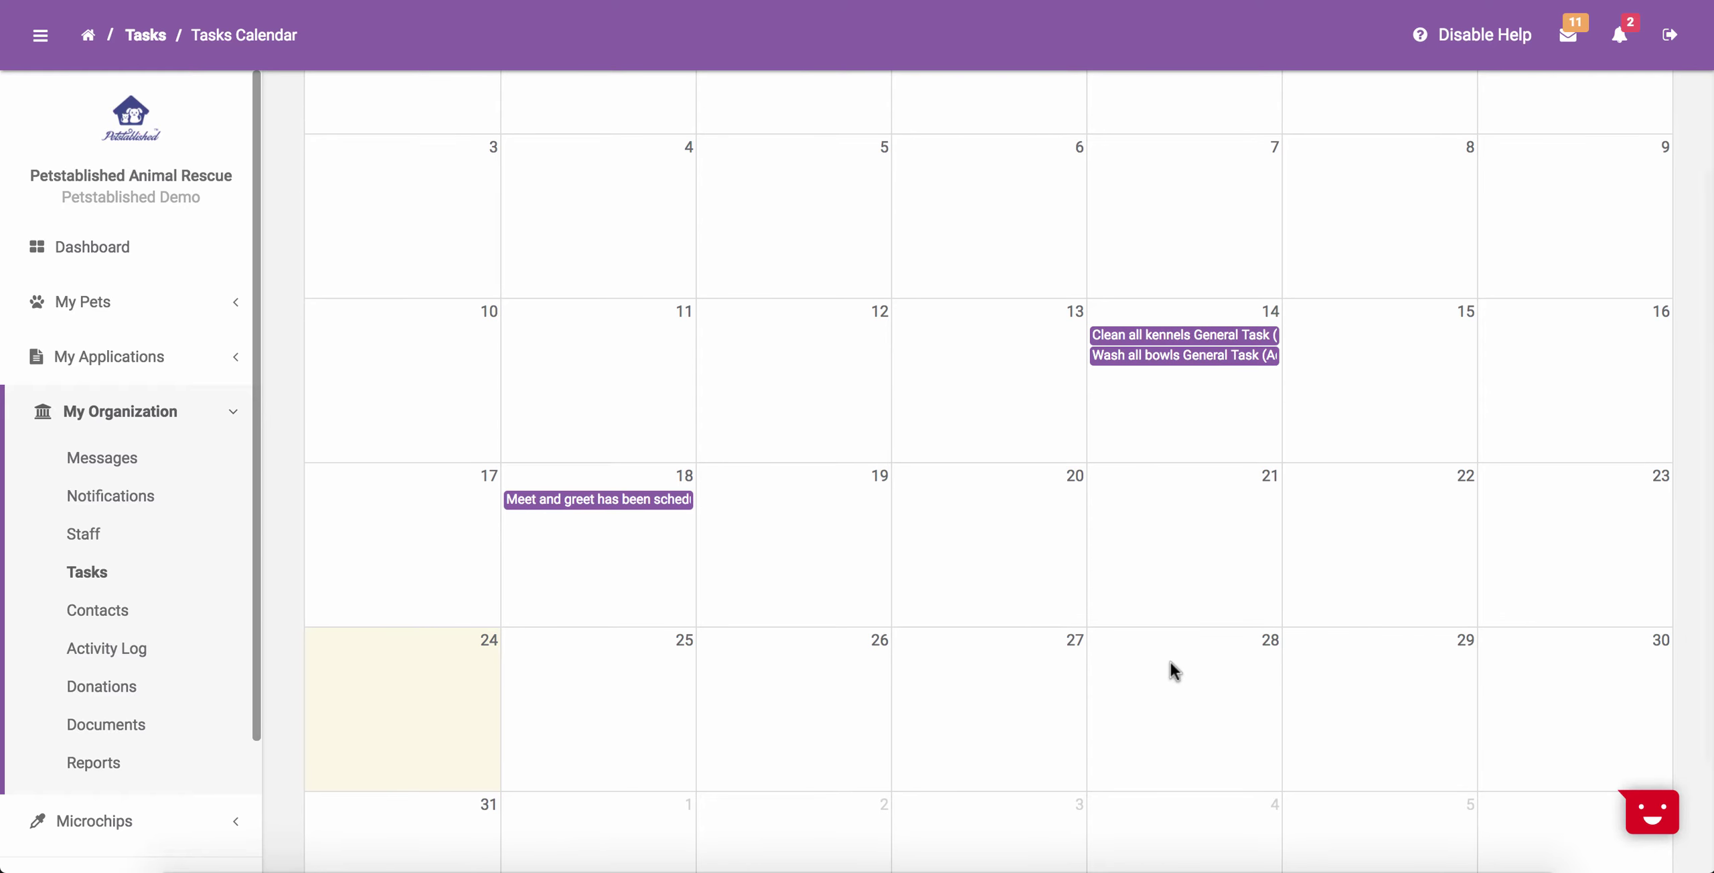
click(1173, 412)
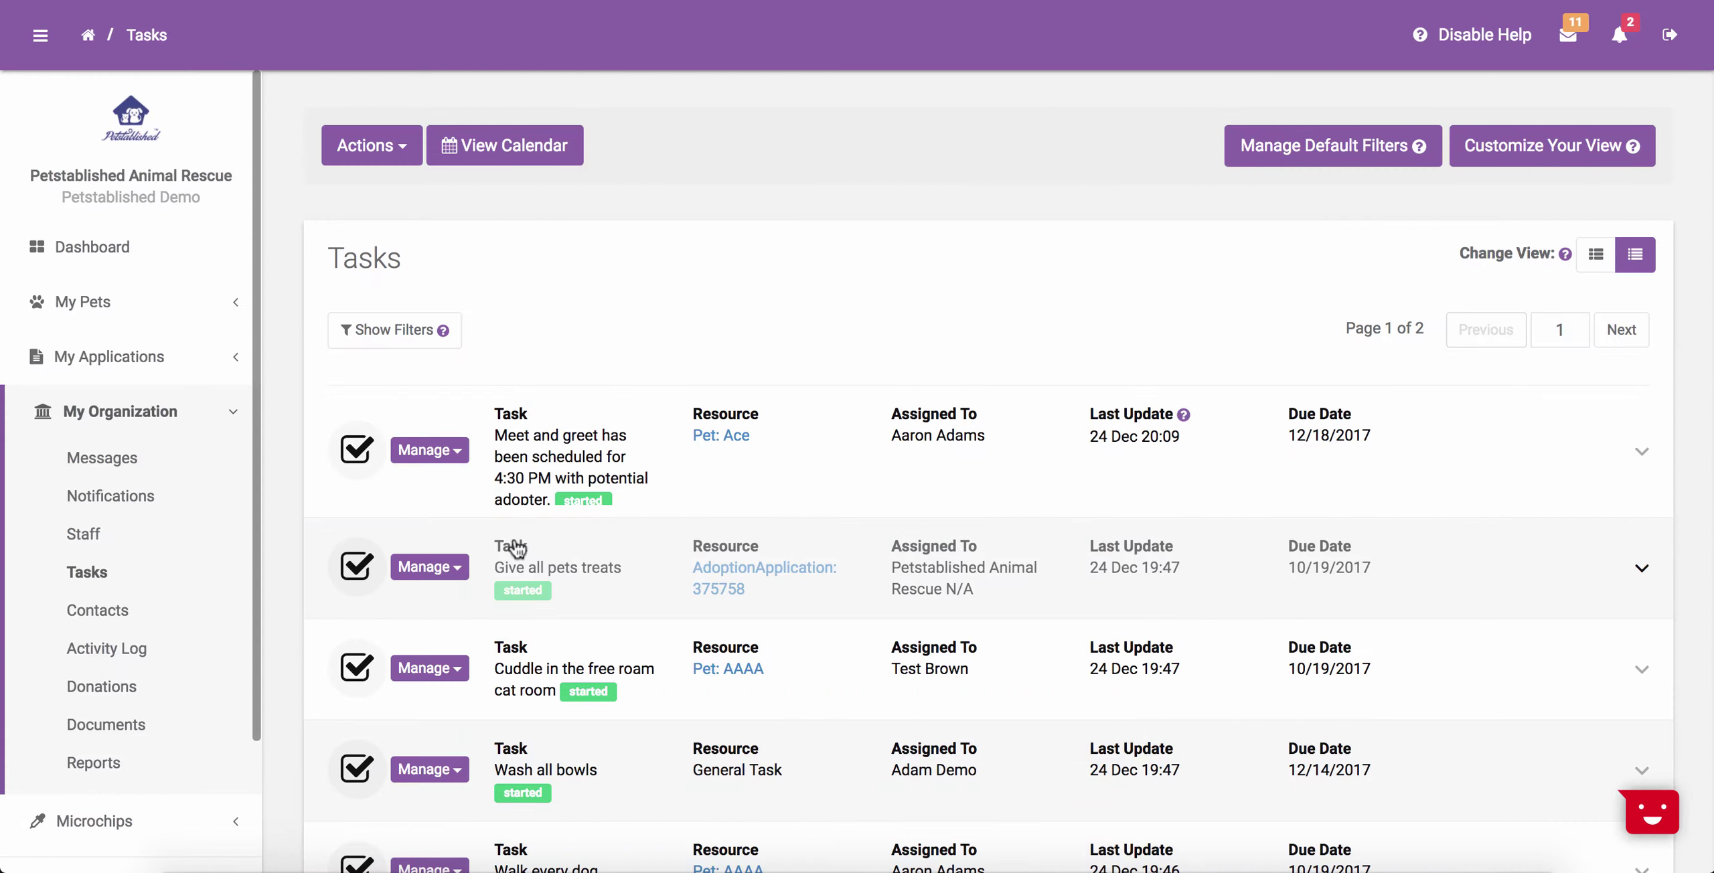
Change the status of Ace's meet and greet task to Done and save it.
click(425, 453)
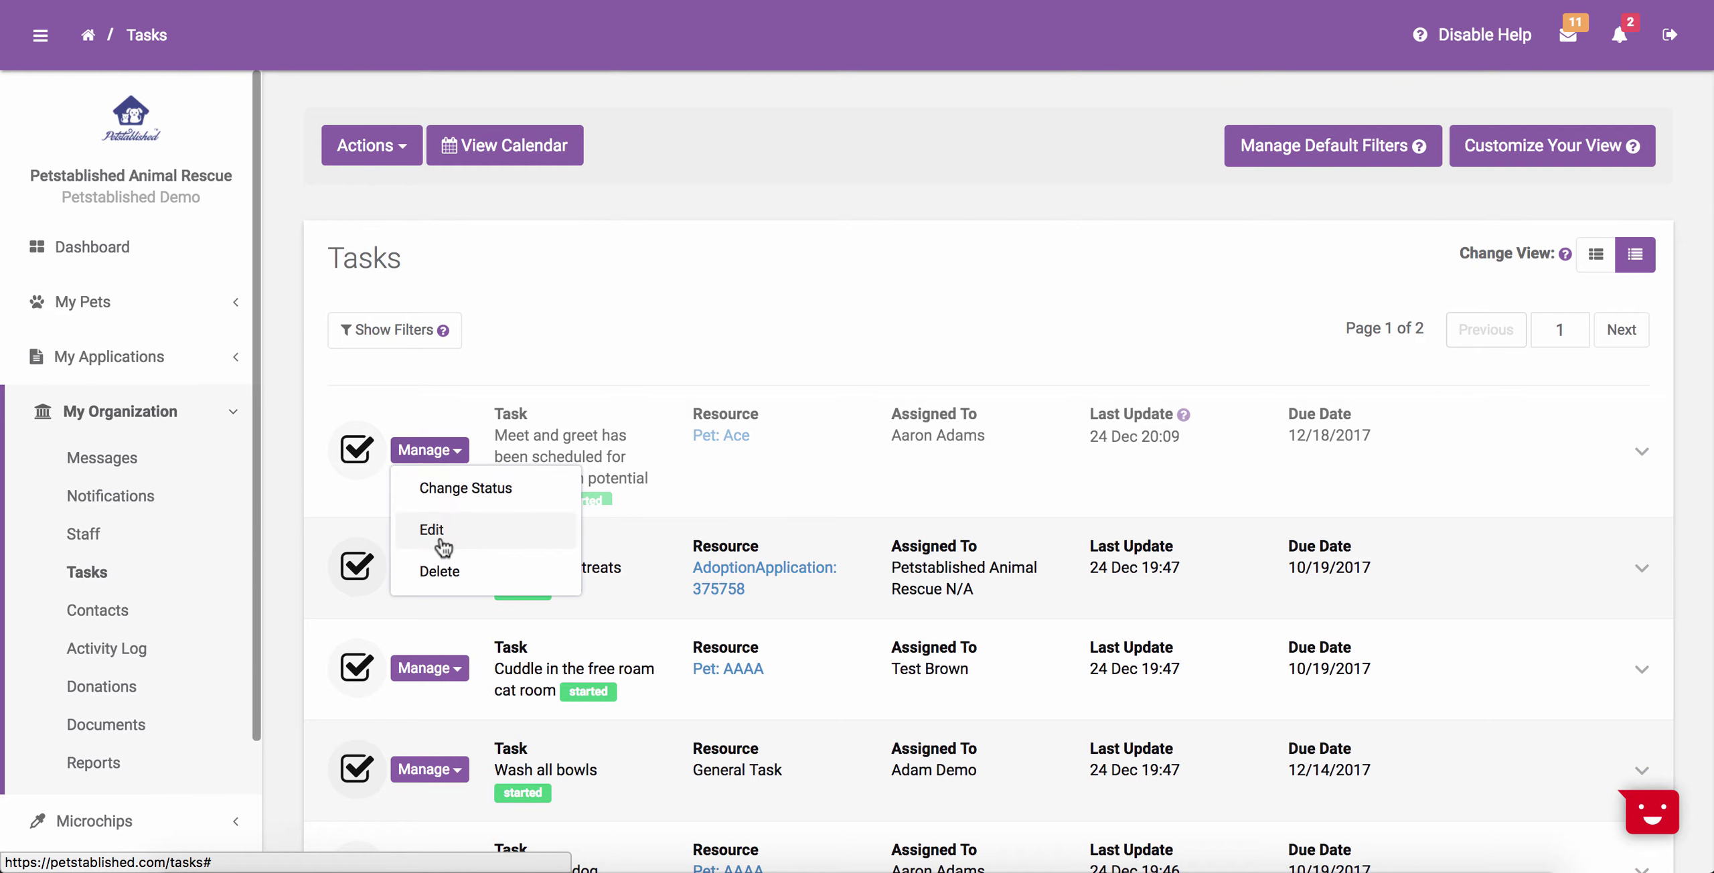
click(769, 495)
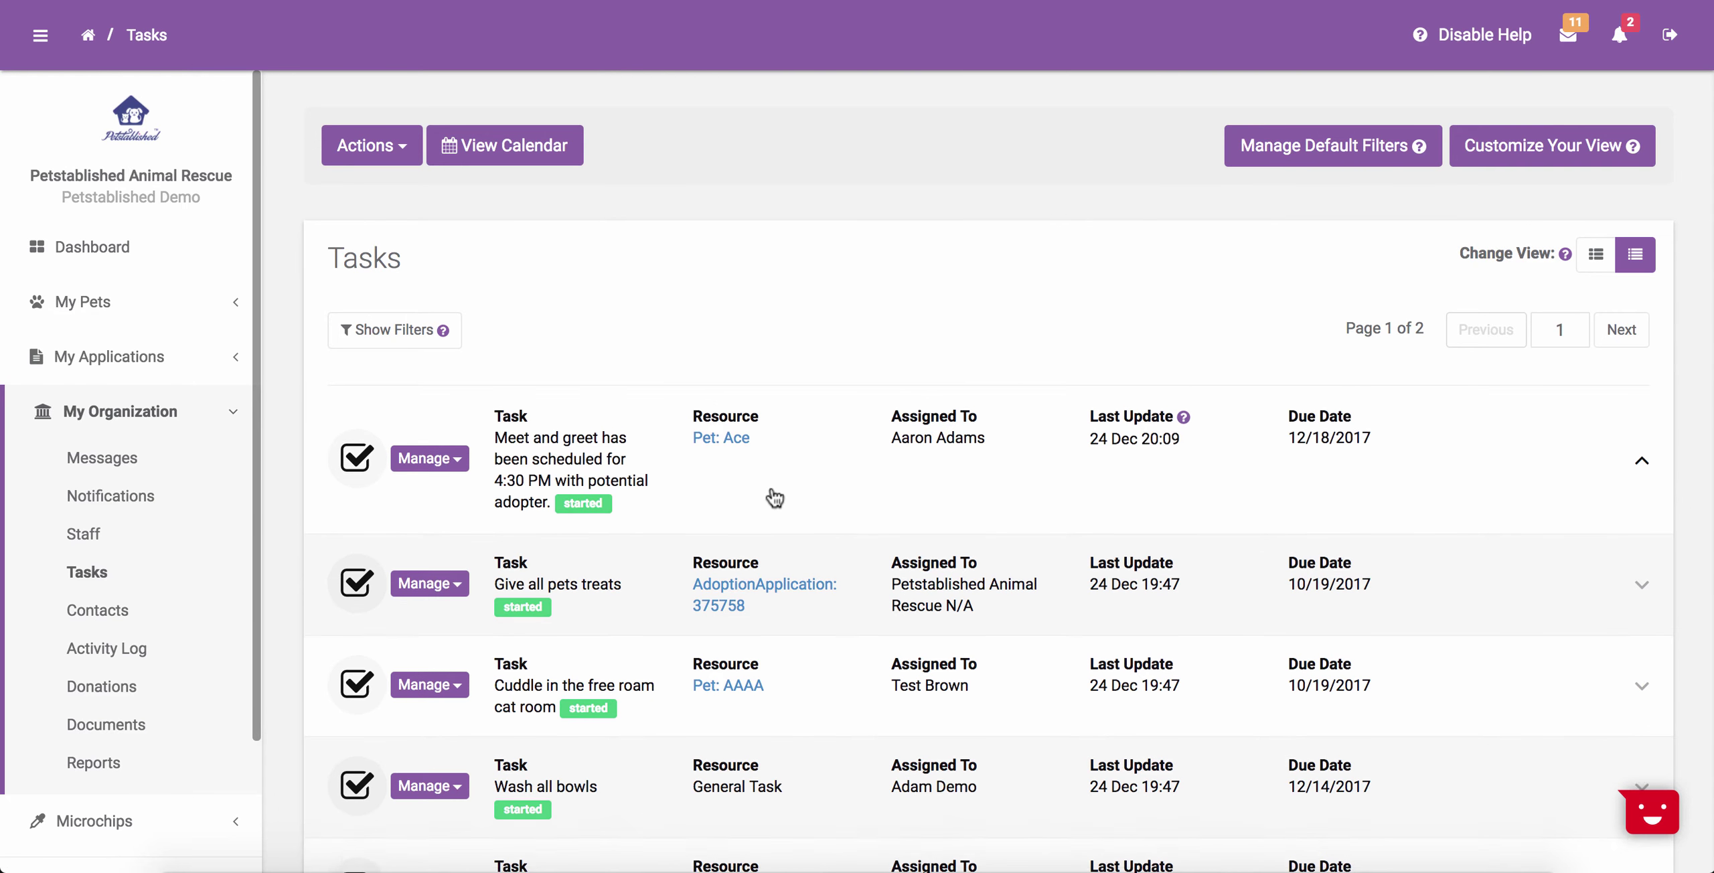
click(464, 476)
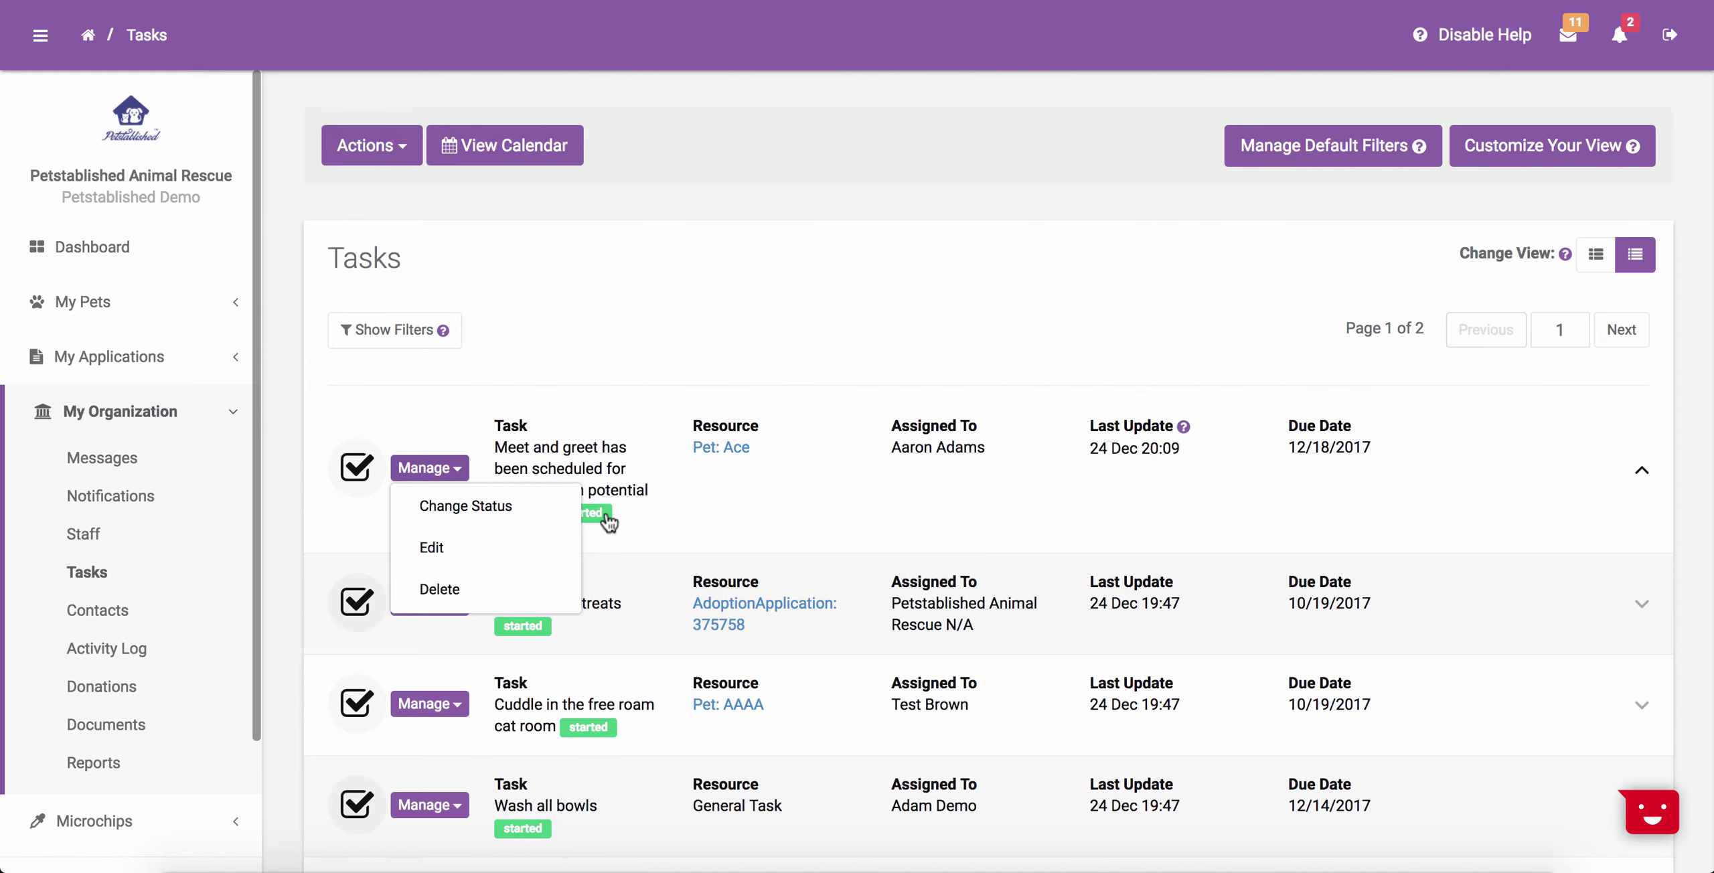
click(519, 522)
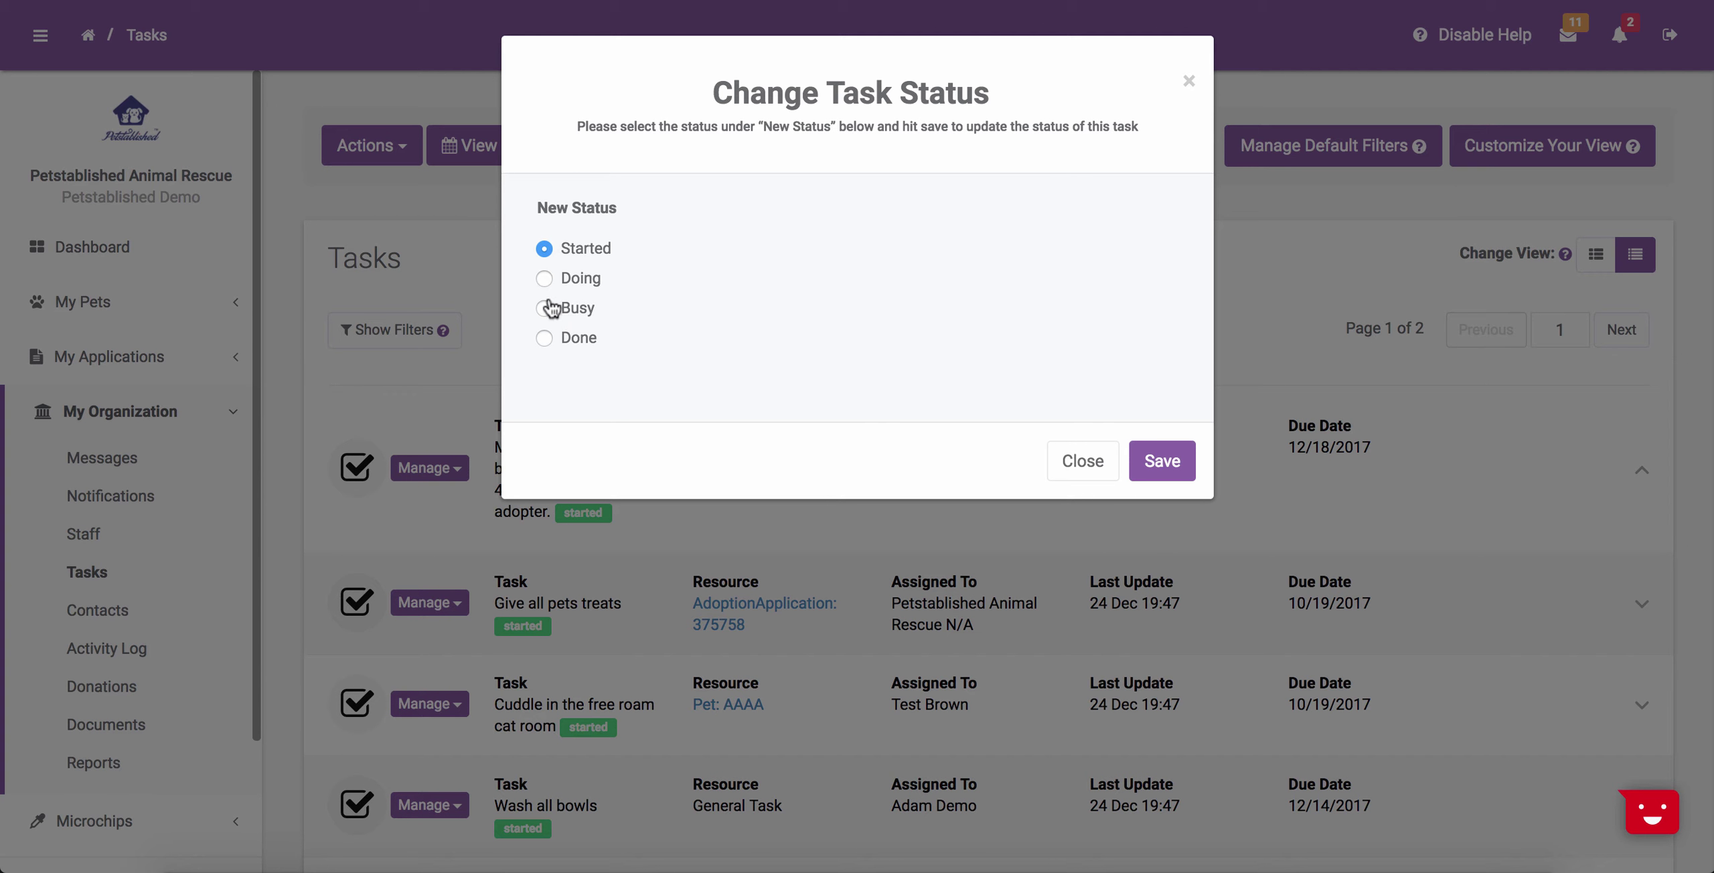
click(543, 337)
click(1168, 462)
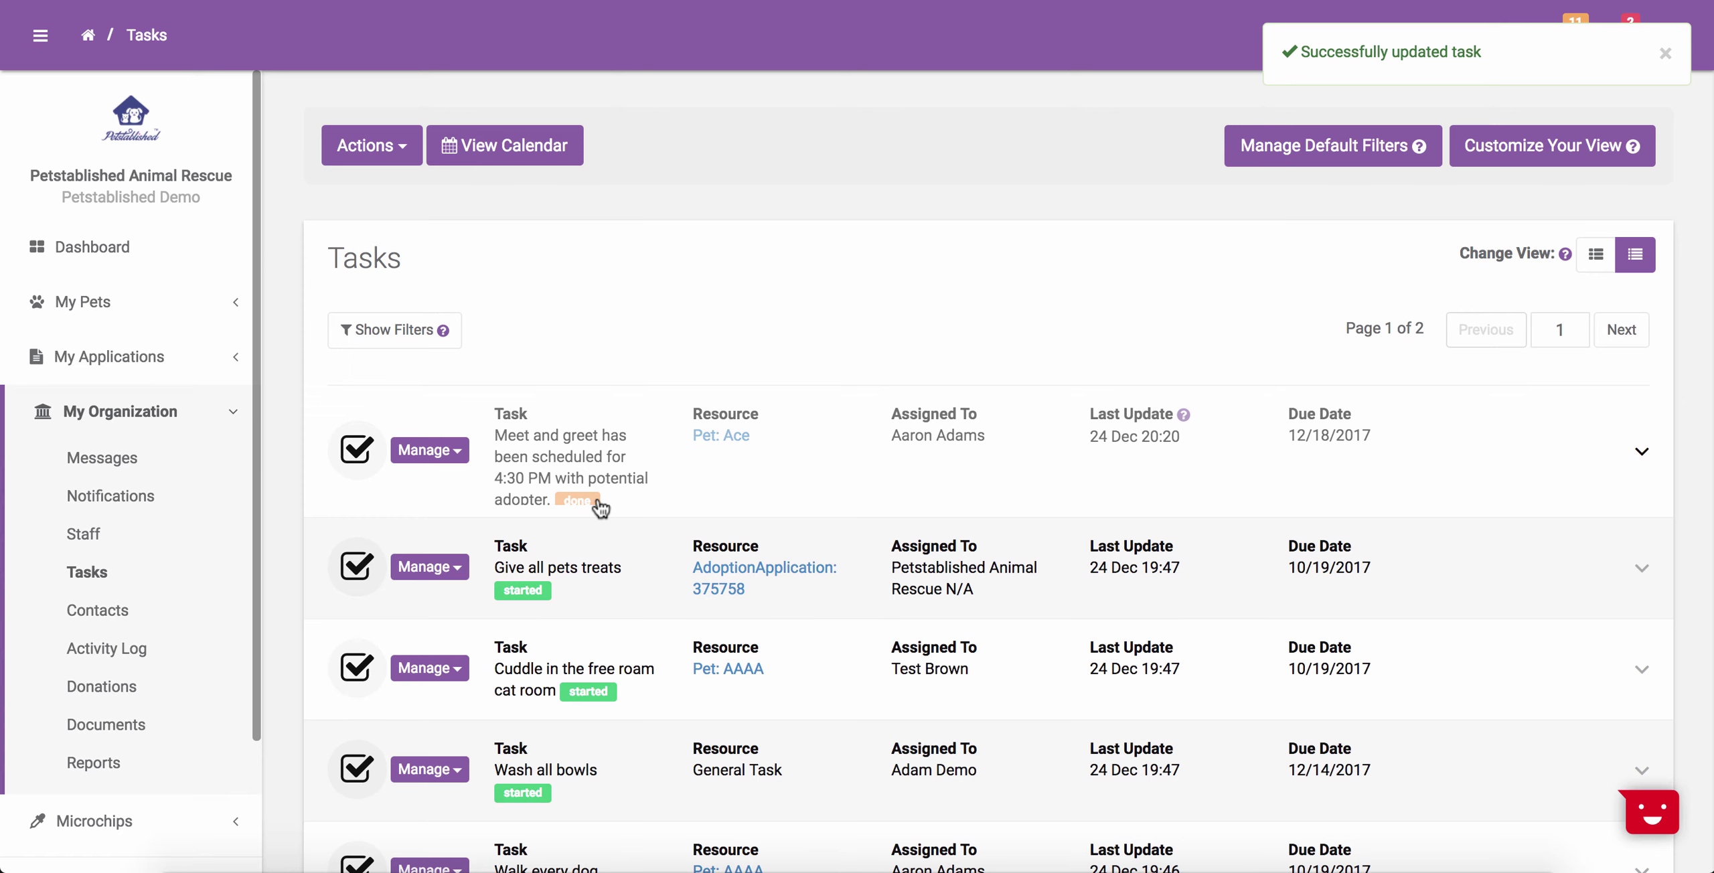
scroll(433, 425, down, 3)
scroll(432, 424, up, 3)
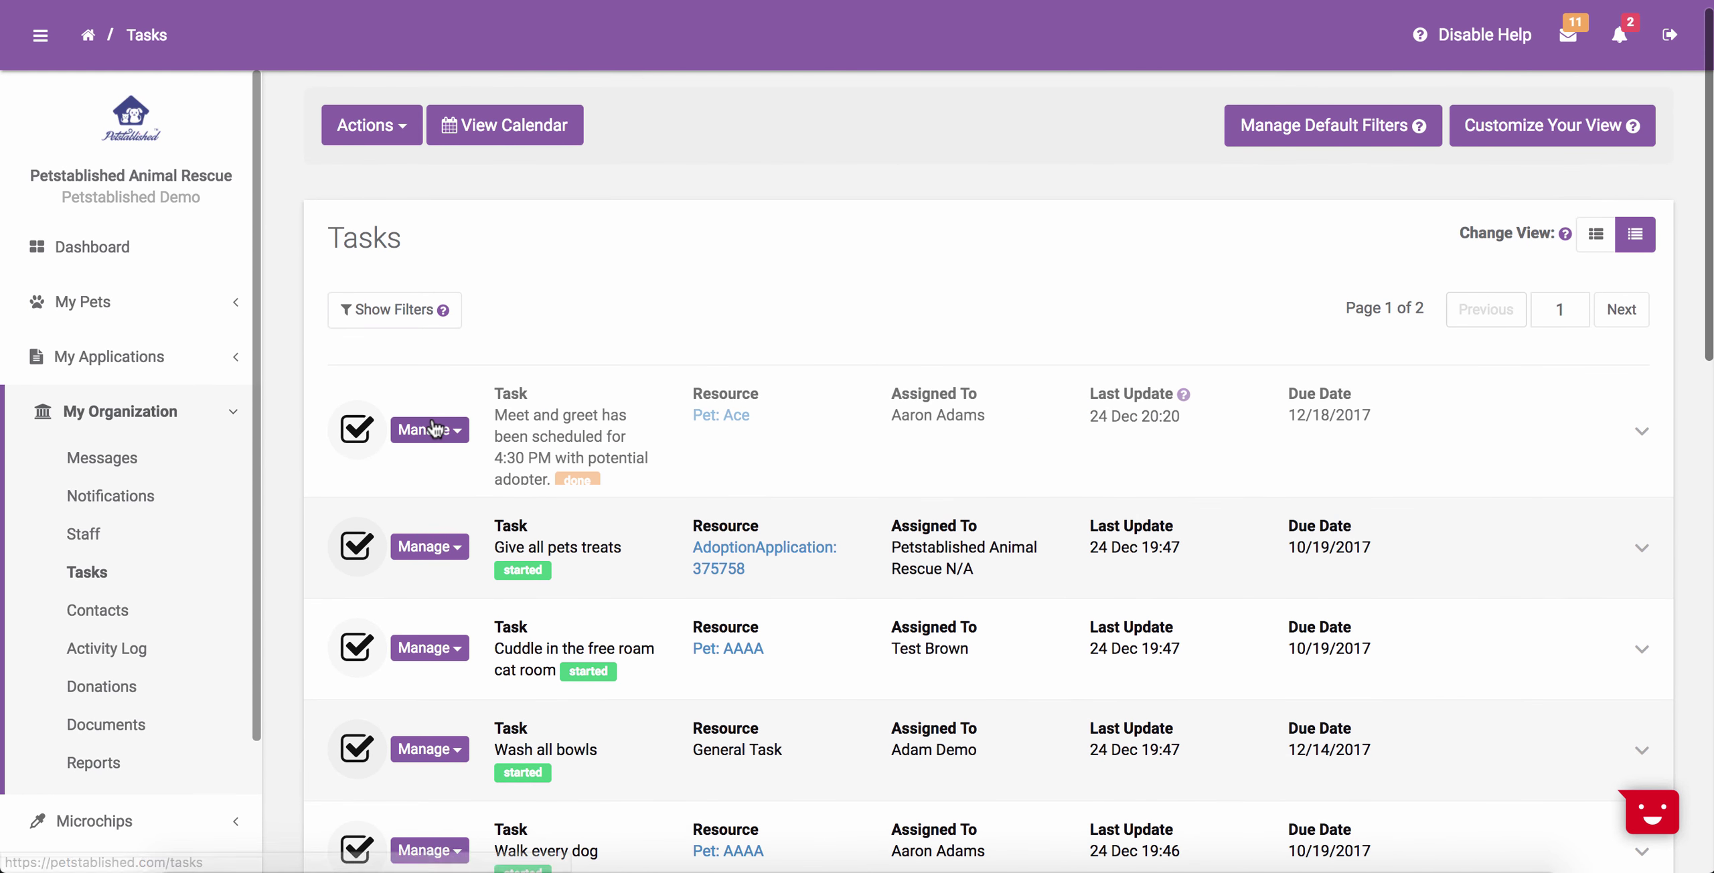
click(438, 435)
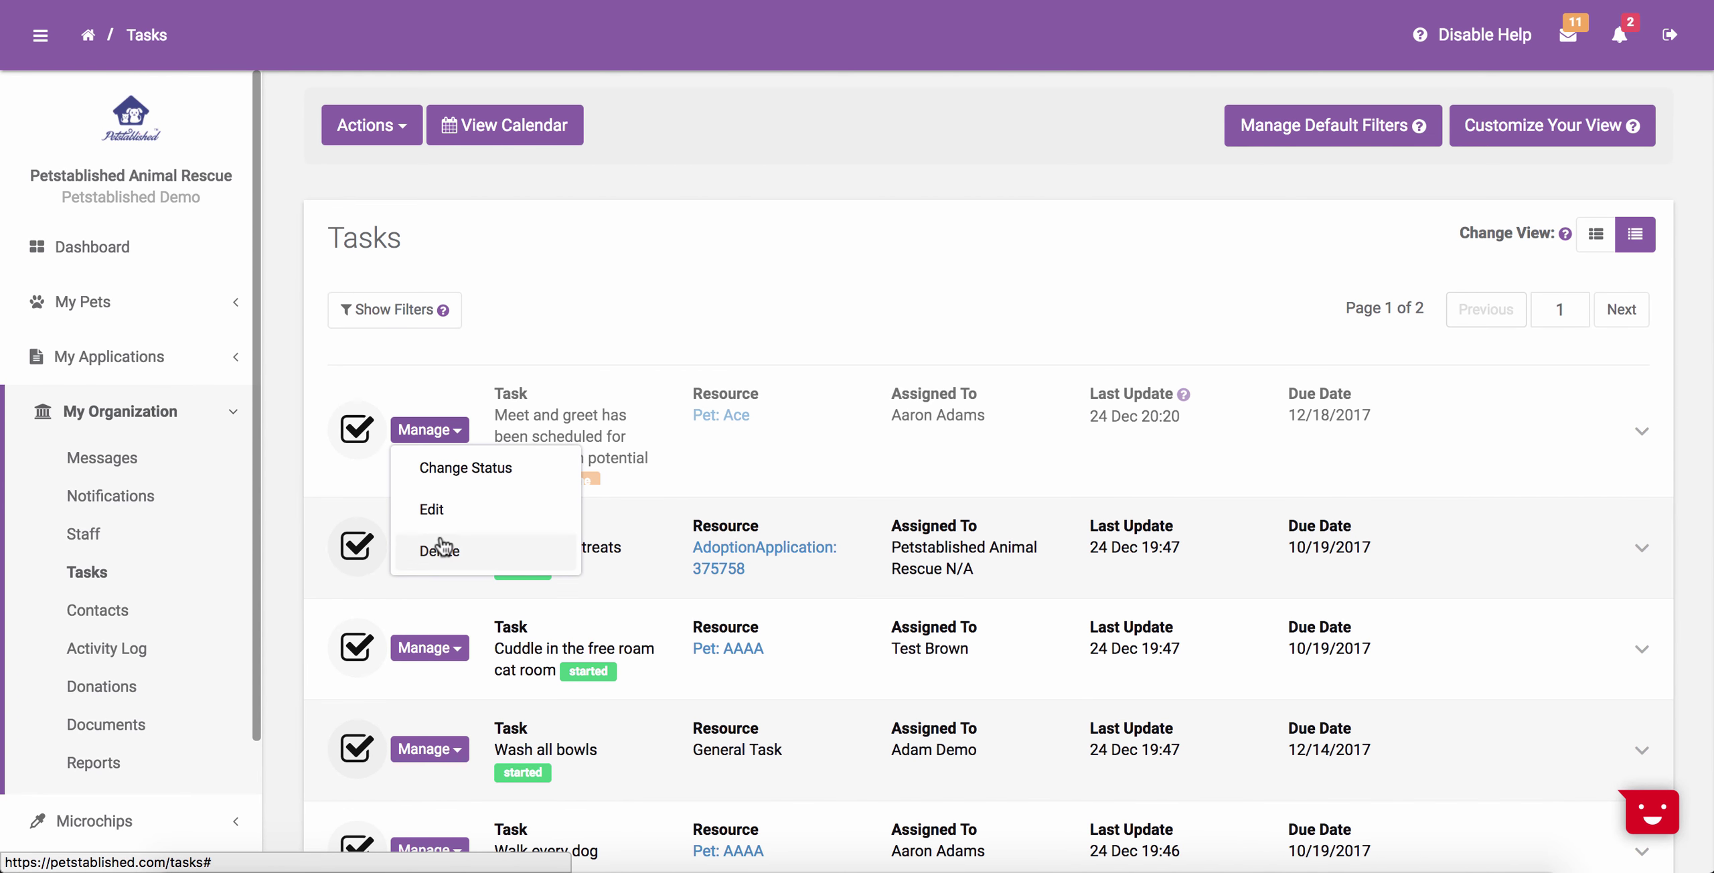
click(750, 313)
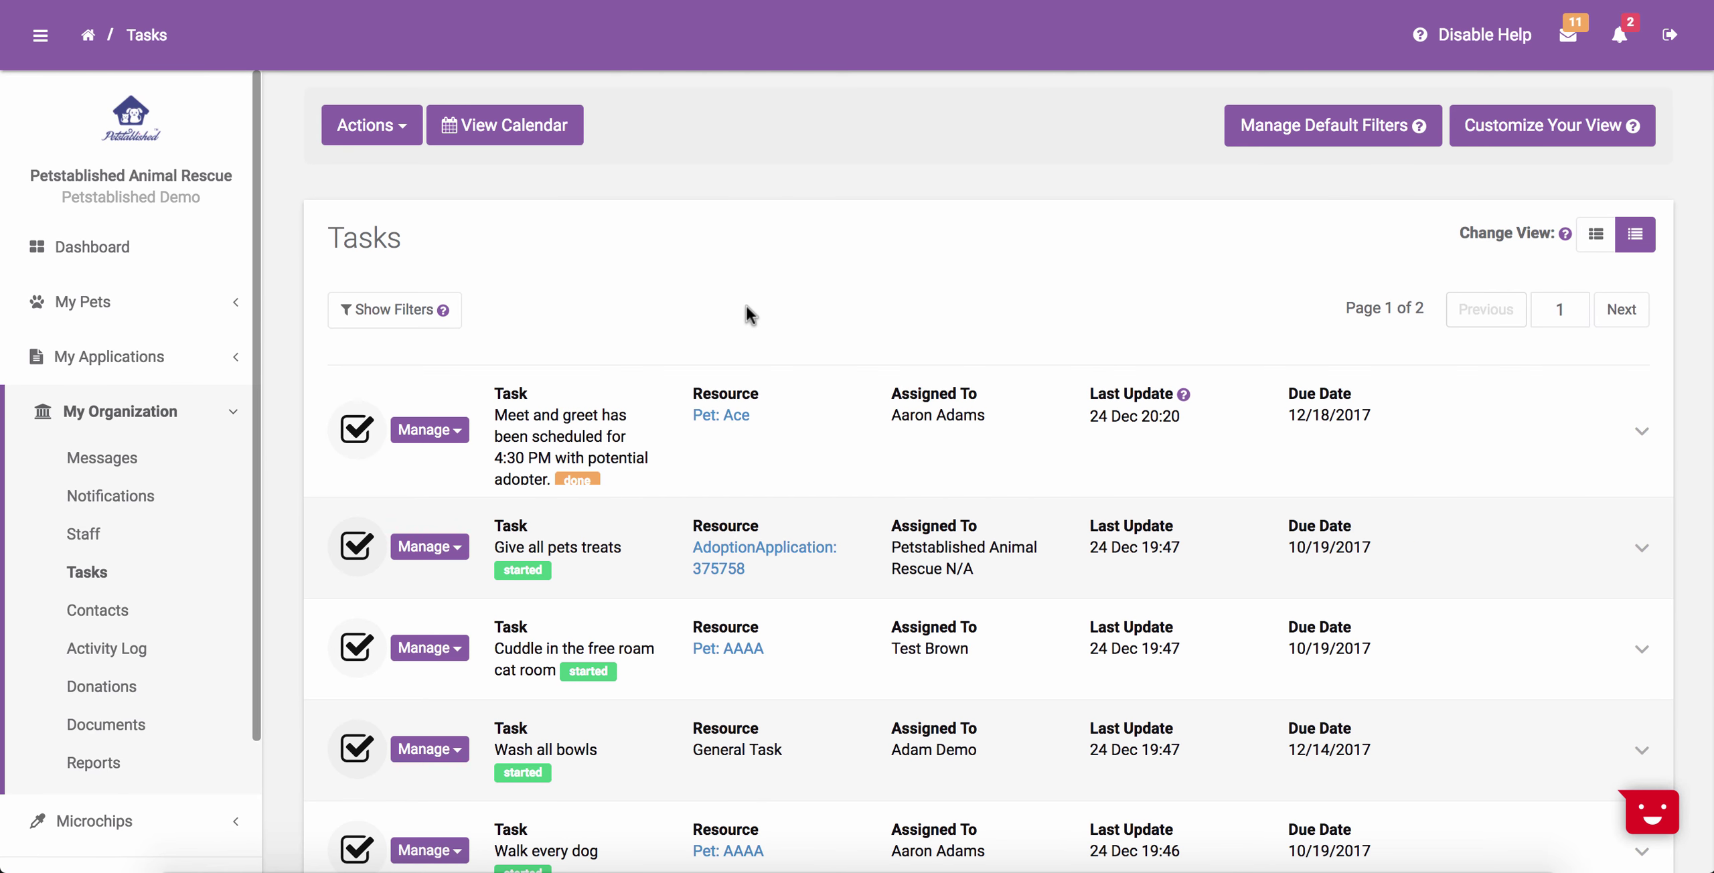